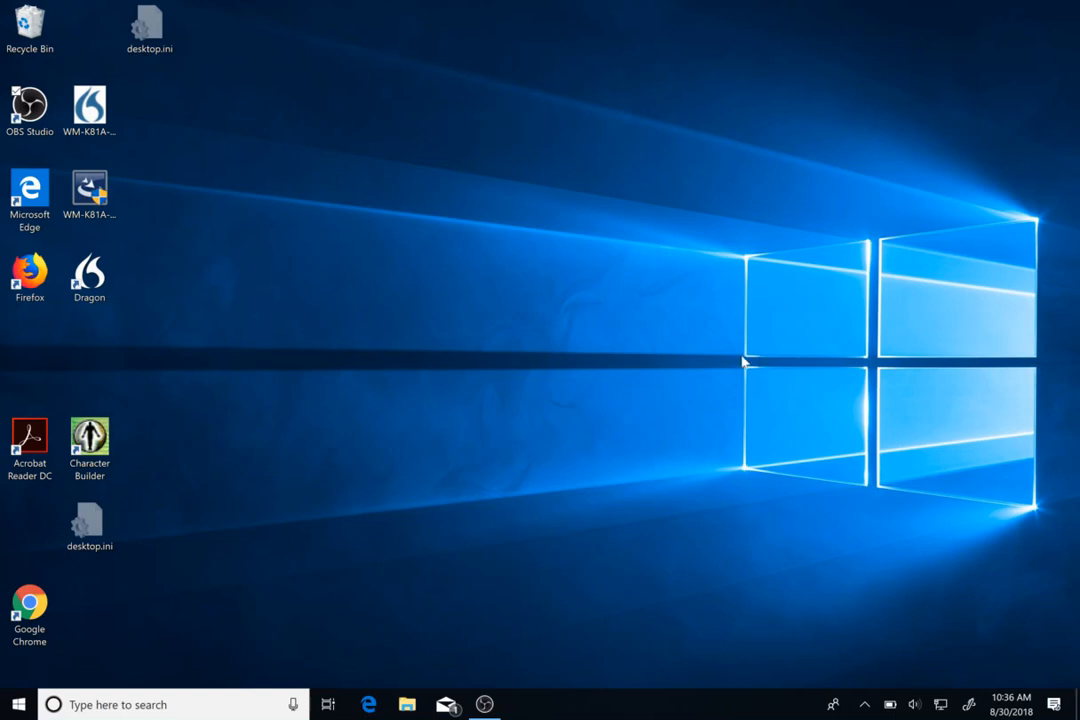
# Launch Firefox and open the tamusa site from the top sites.
pyautogui.click(28, 272)
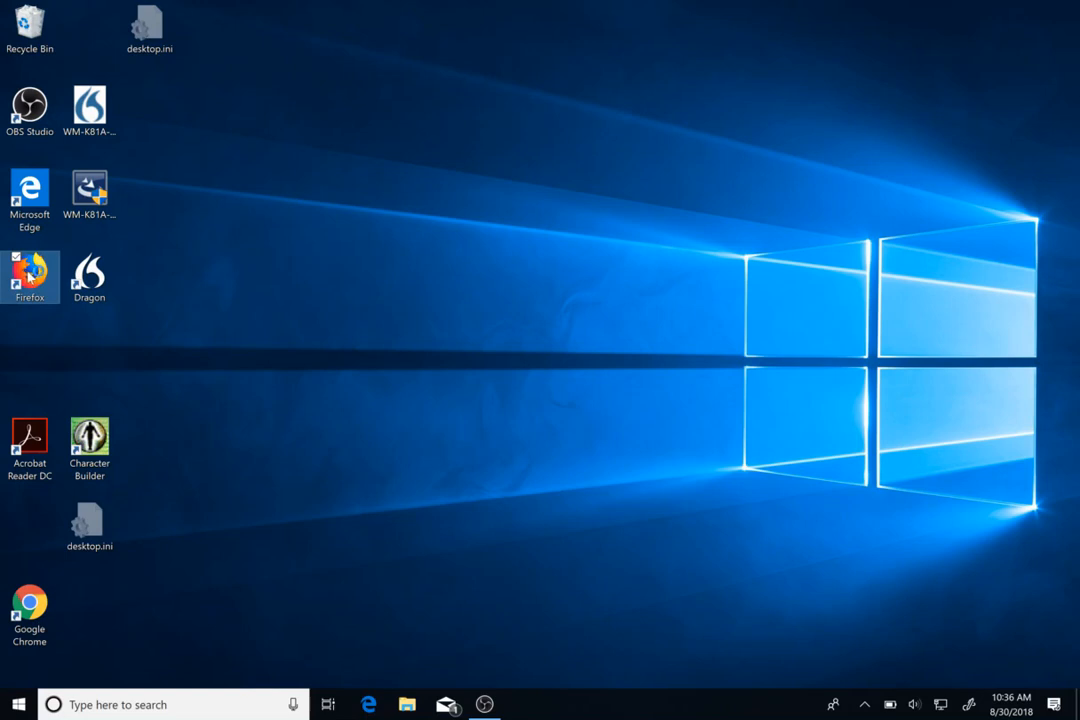
pyautogui.press('Return')
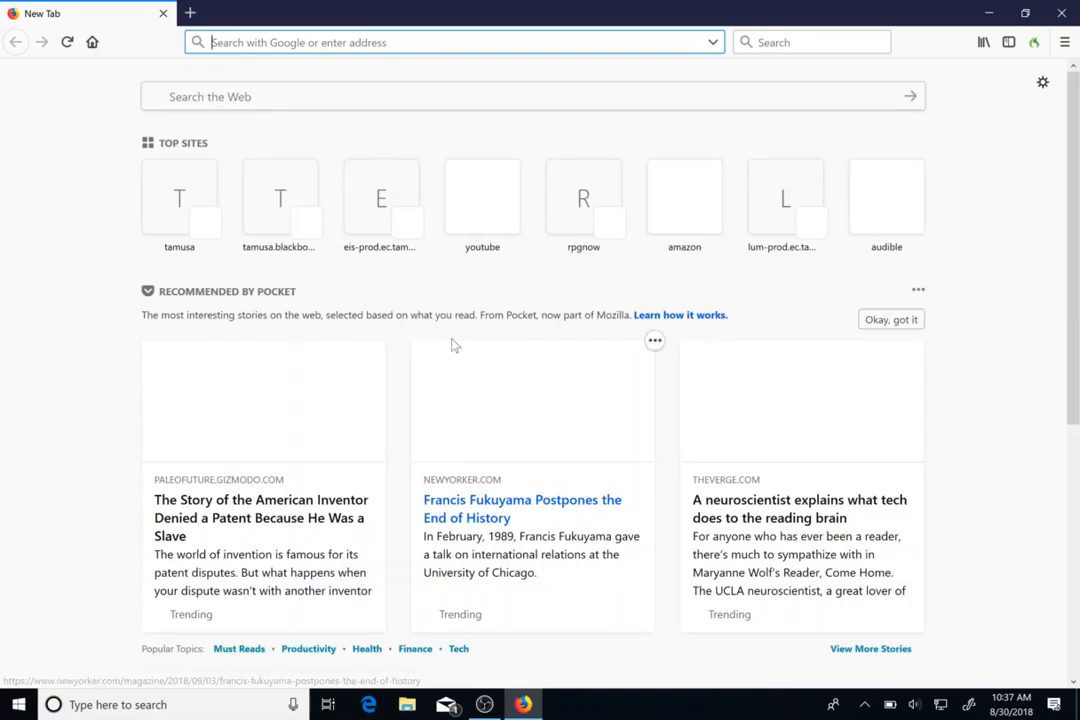
pyautogui.click(176, 200)
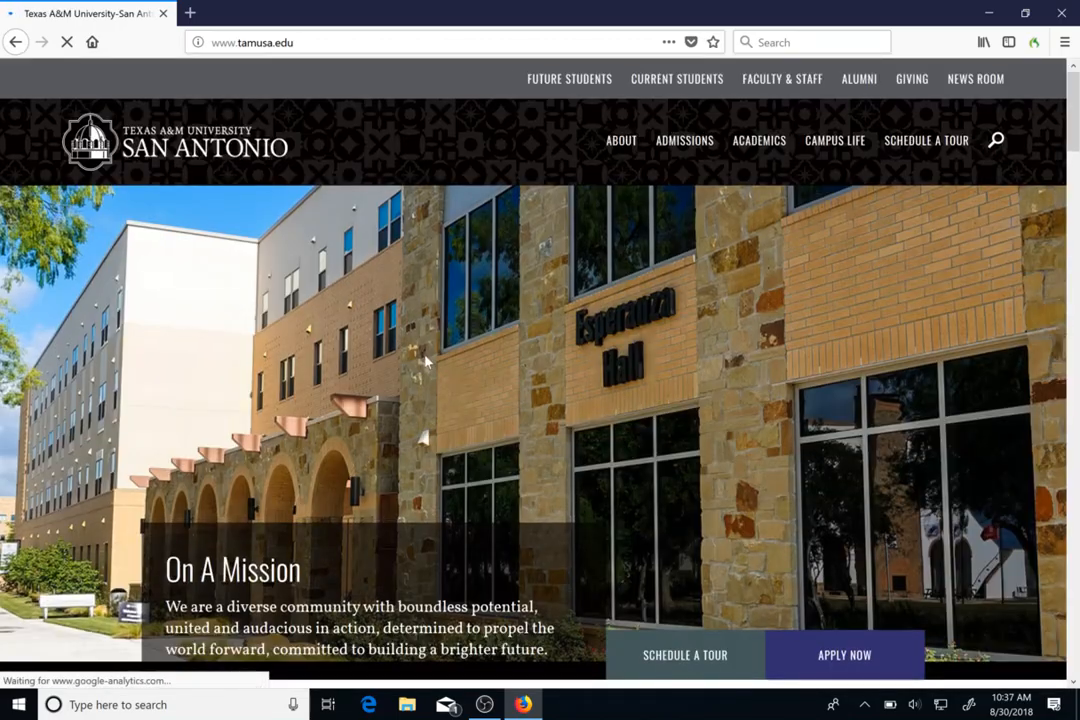
# Open JagWire from the Tools links in the university site's footer and log in with the prefilled credentials.
pyautogui.scroll(-15, 426, 358)
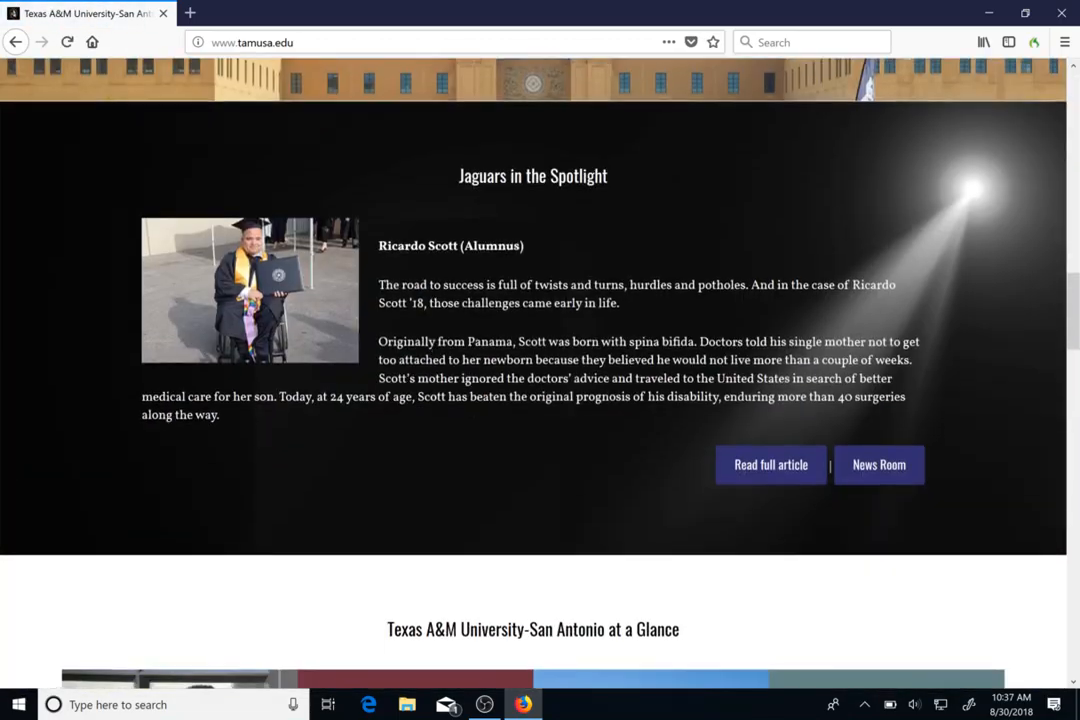
pyautogui.scroll(-15, 428, 368)
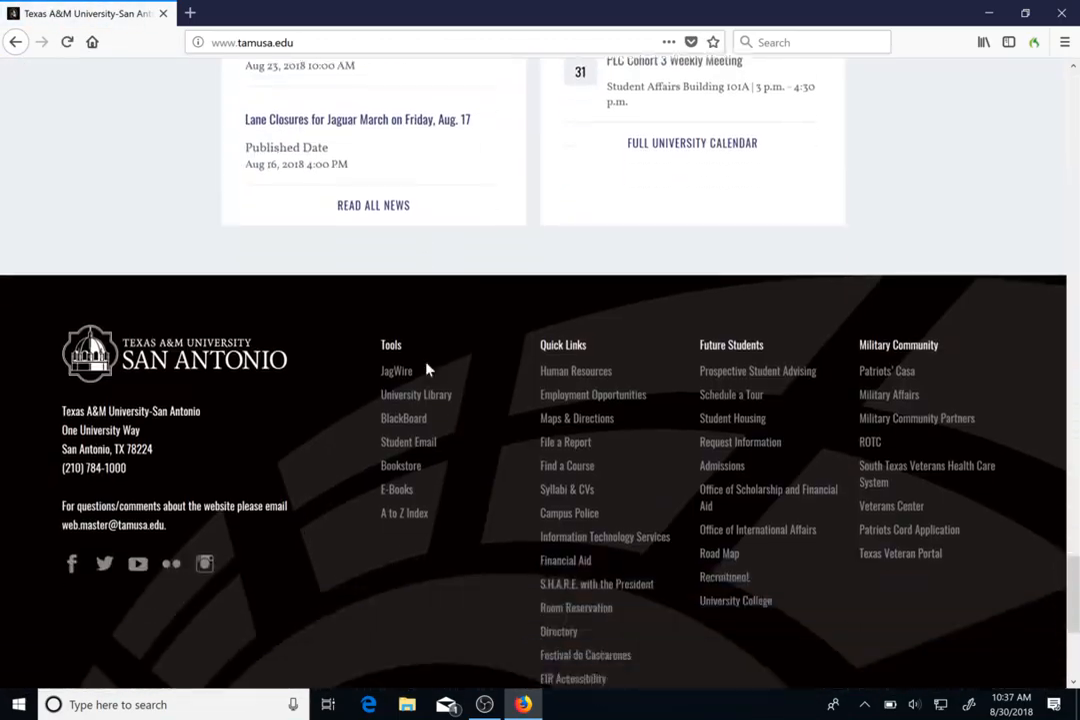
pyautogui.scroll(-1, 428, 370)
pyautogui.click(400, 330)
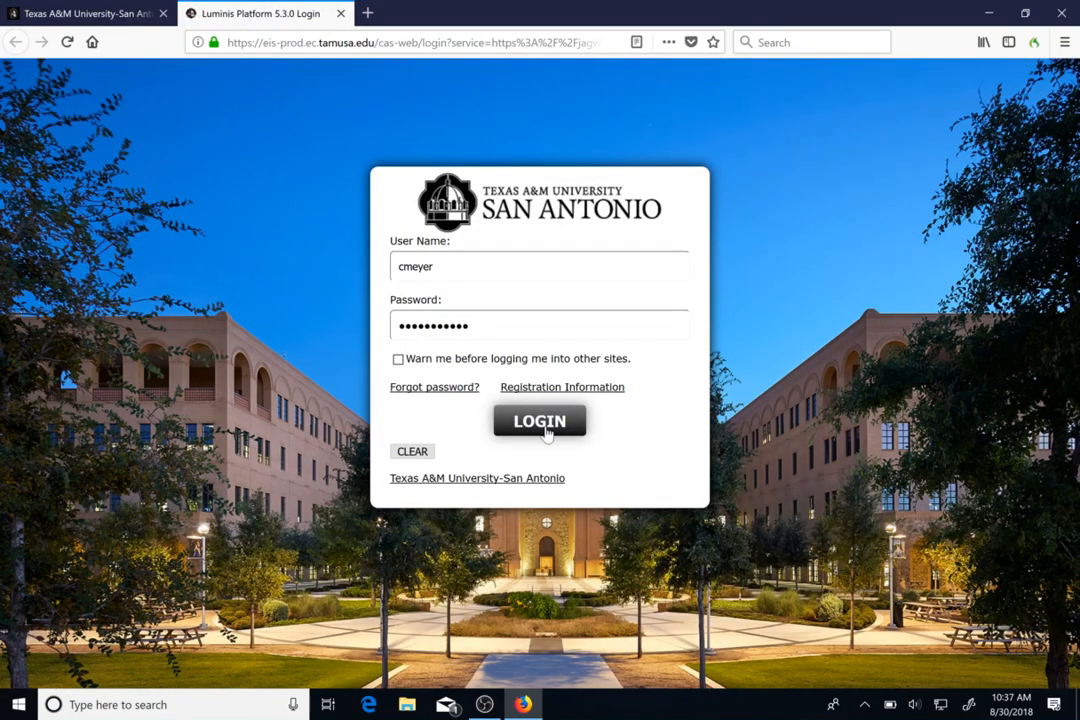
pyautogui.click(546, 428)
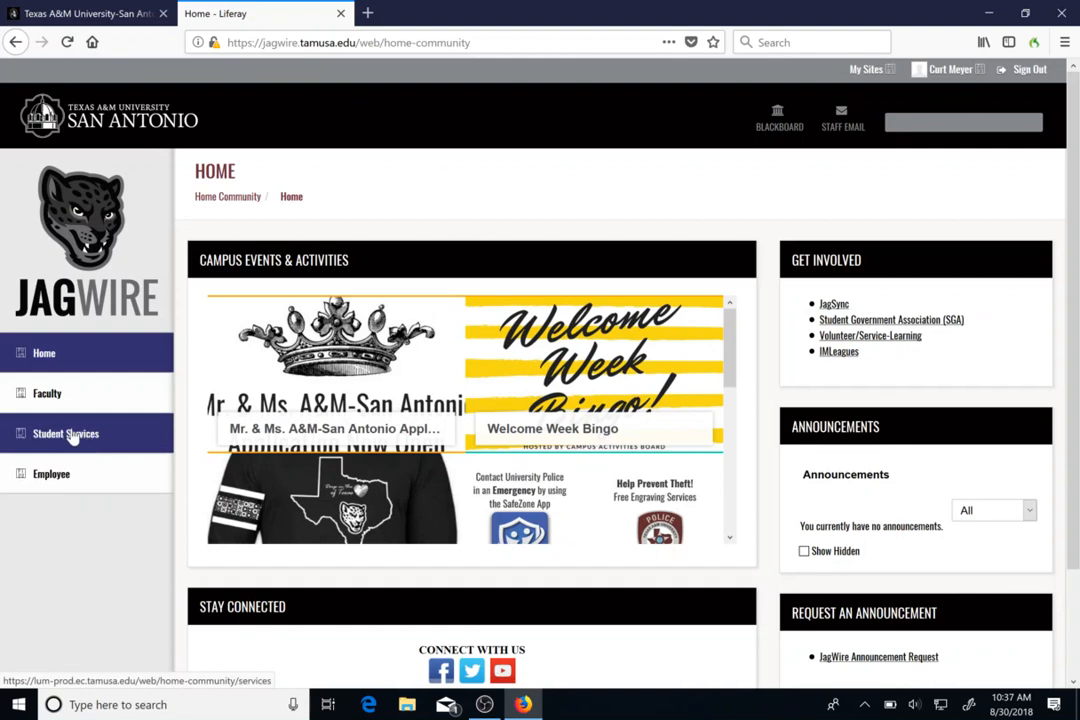
# Go to JagWire's Student Services page and open Digication - E-Portfolio from the Student Resources.
pyautogui.click(72, 437)
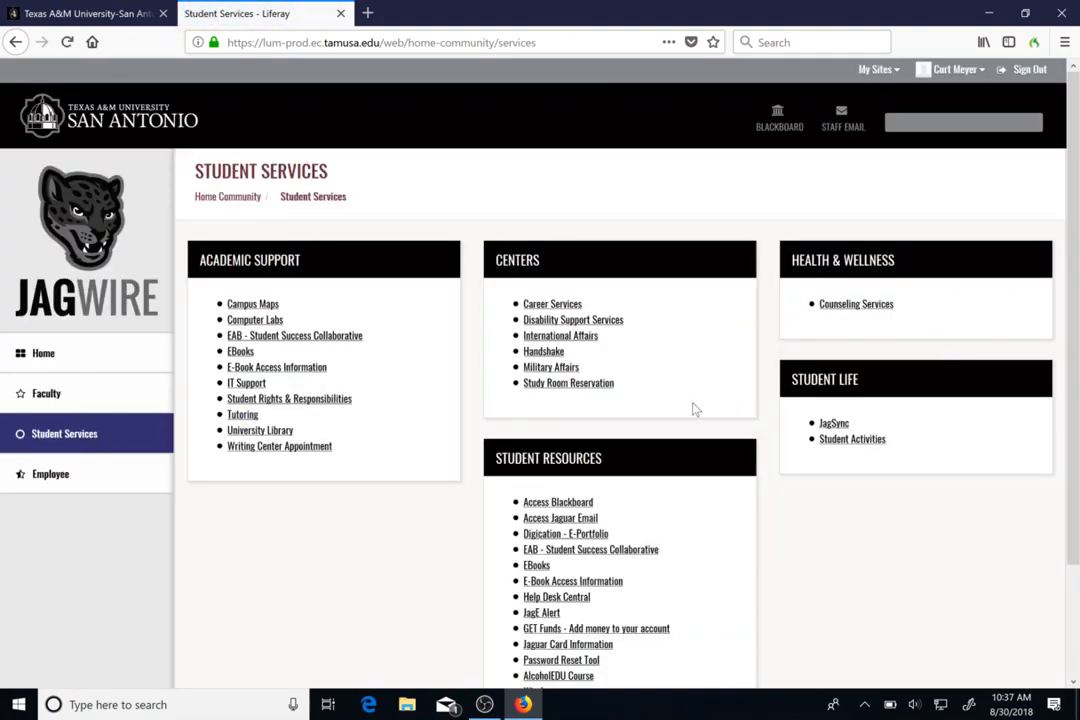
pyautogui.scroll(-3, 675, 441)
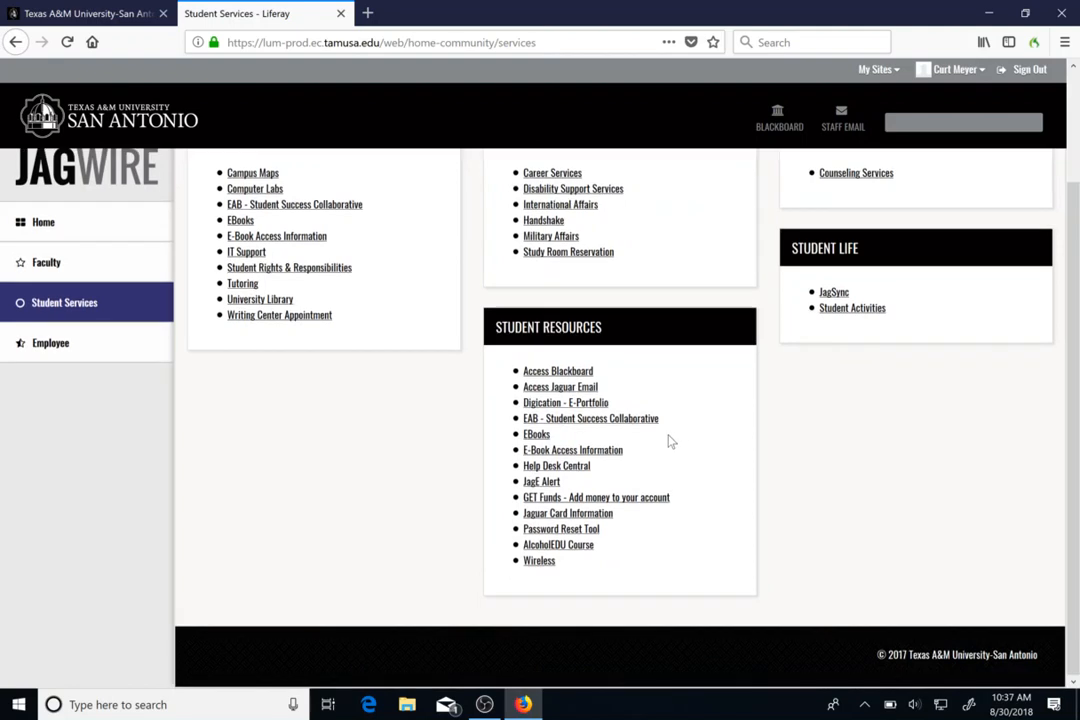
pyautogui.click(565, 403)
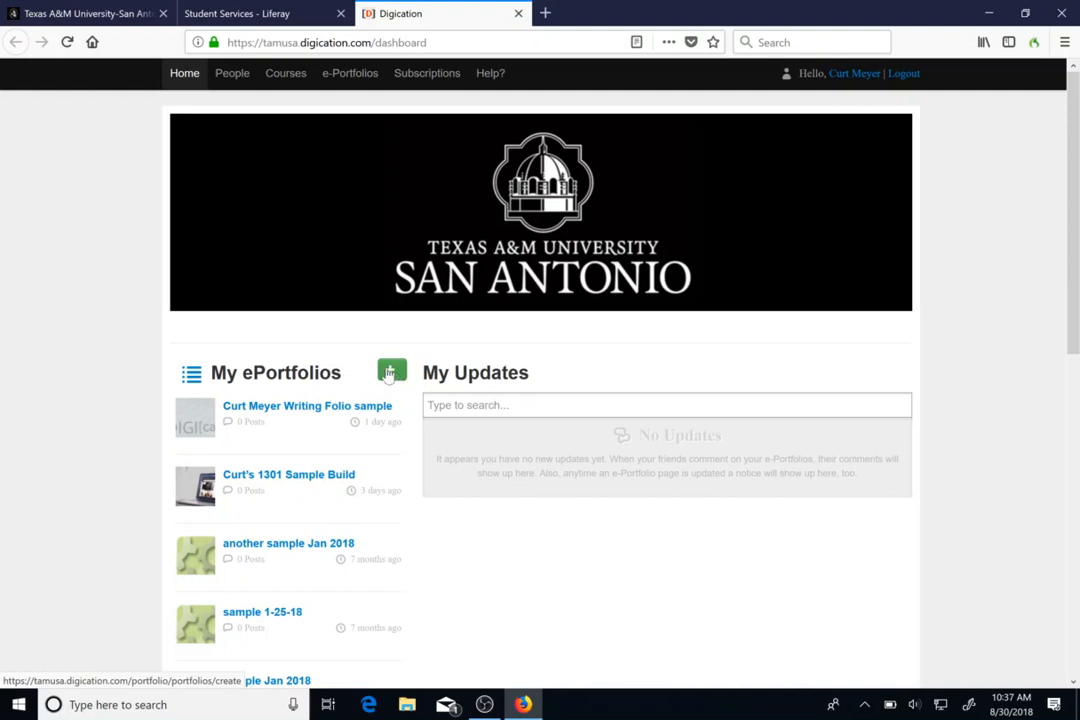
# Create a new ePortfolio titled with the owner's full name followed by "Writing Folio Take 2", keeping the Create from Scratch Template.
pyautogui.click(390, 373)
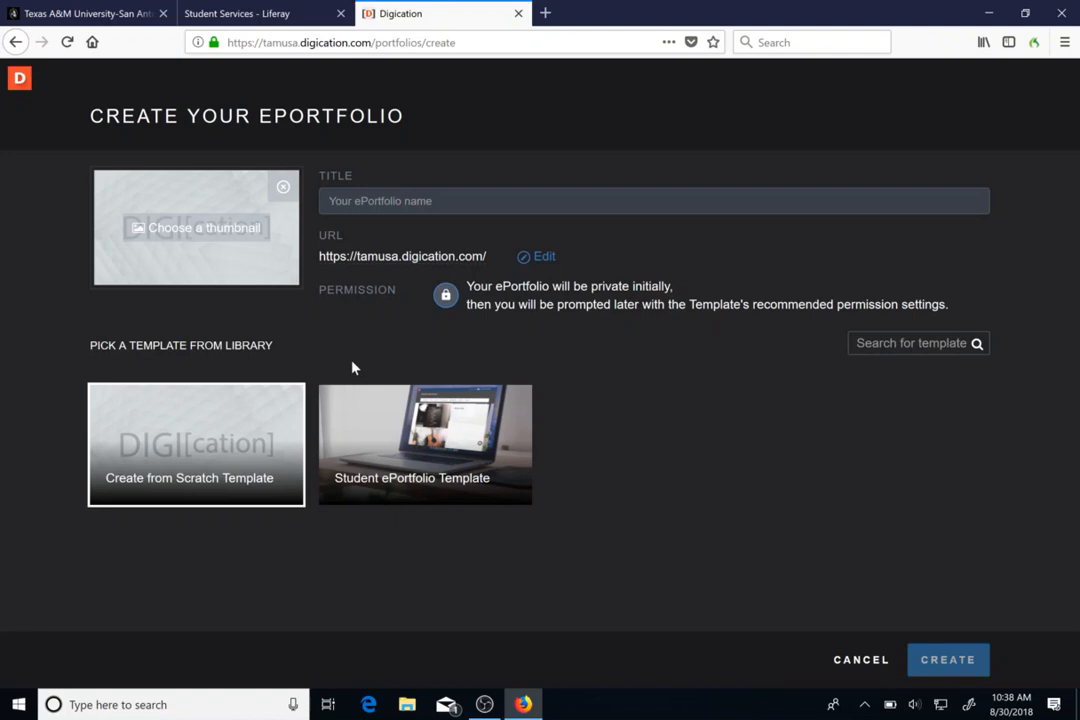
pyautogui.write('C')
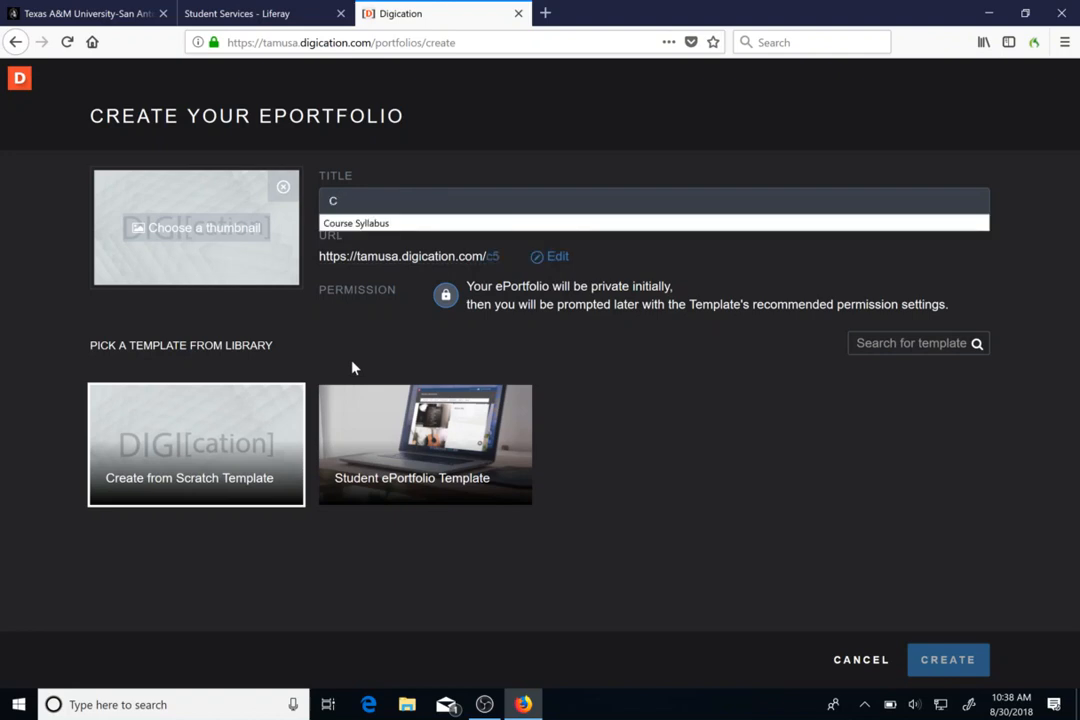
pyautogui.write('urt')
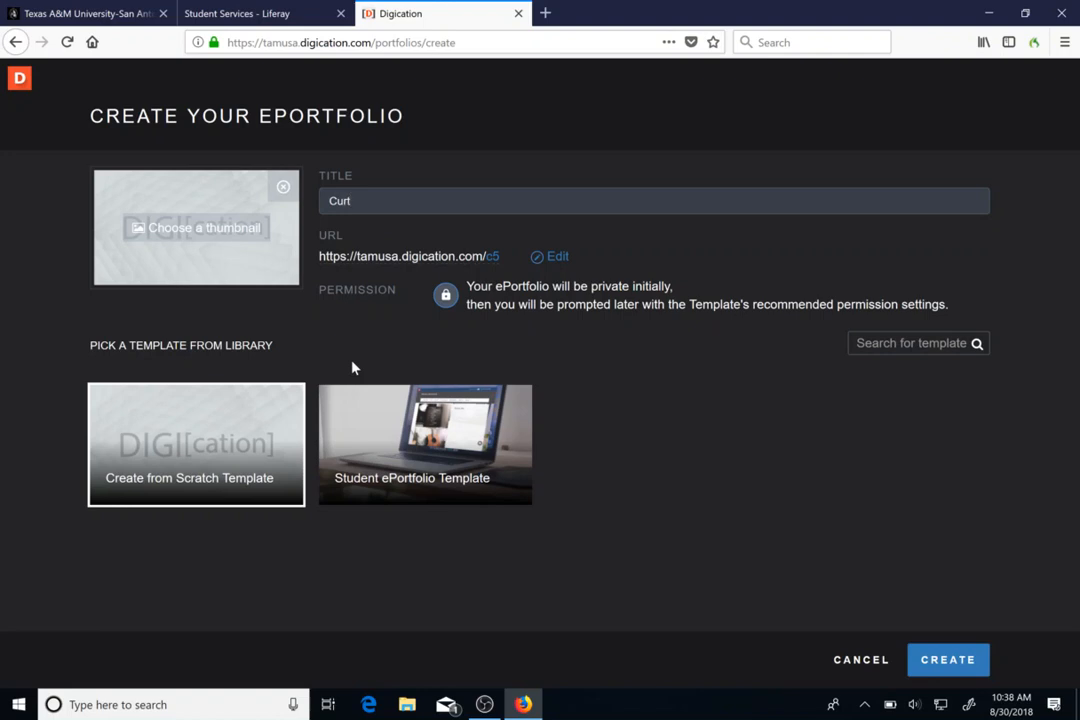
pyautogui.write(' Meyer')
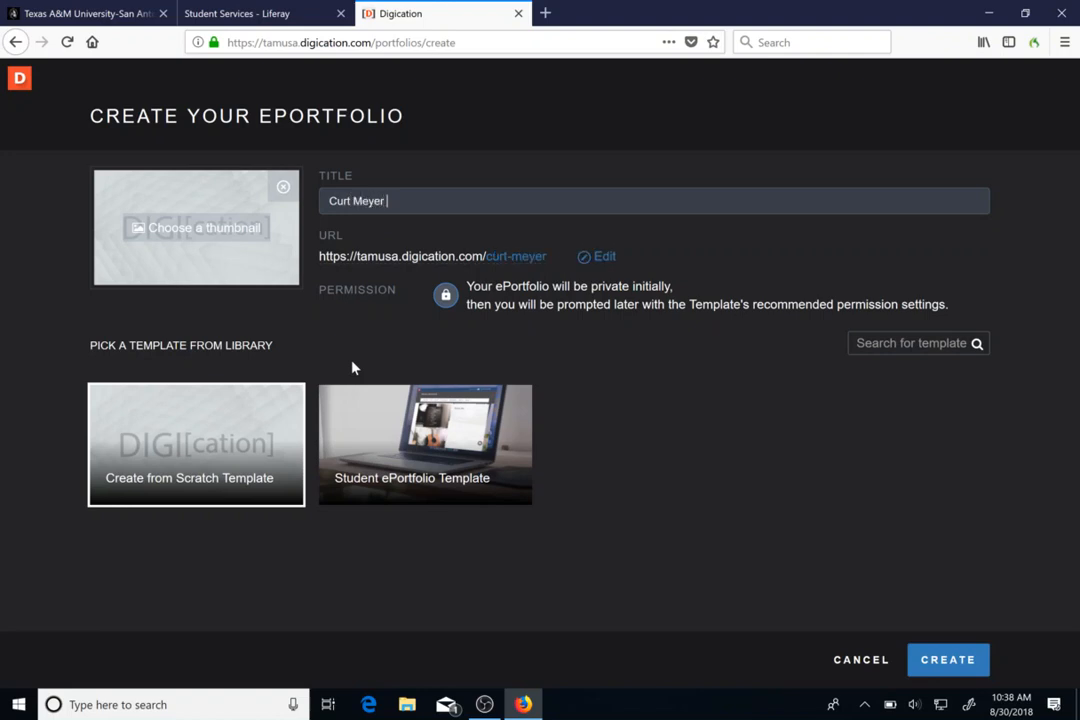
pyautogui.write(' Writing ')
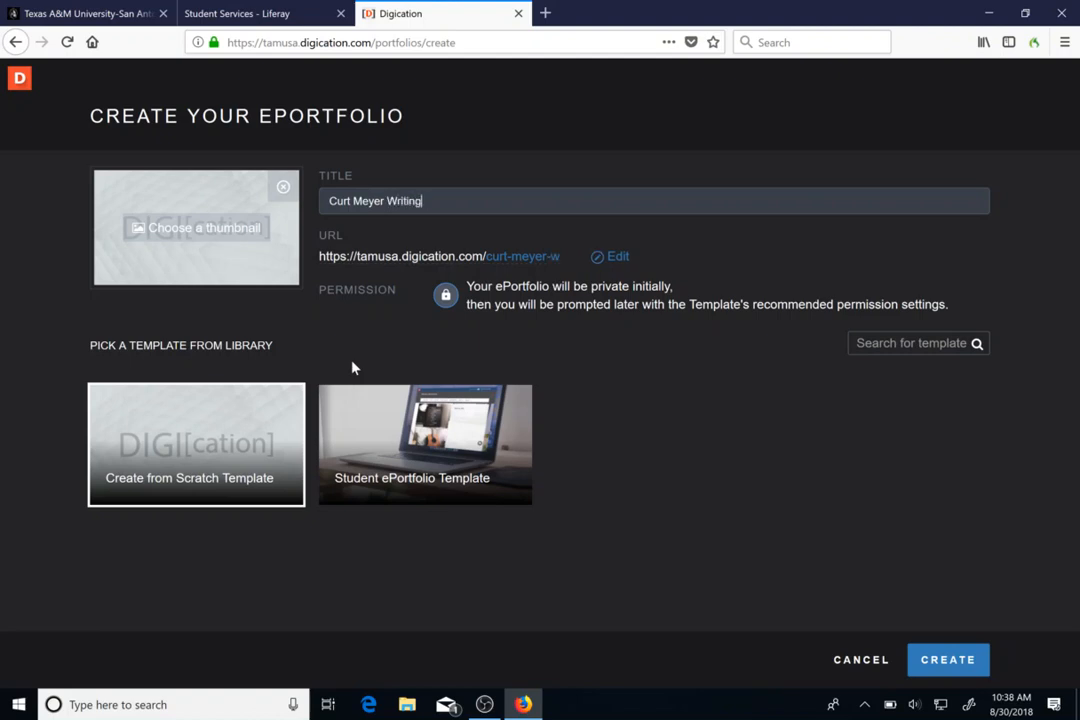
pyautogui.write('F')
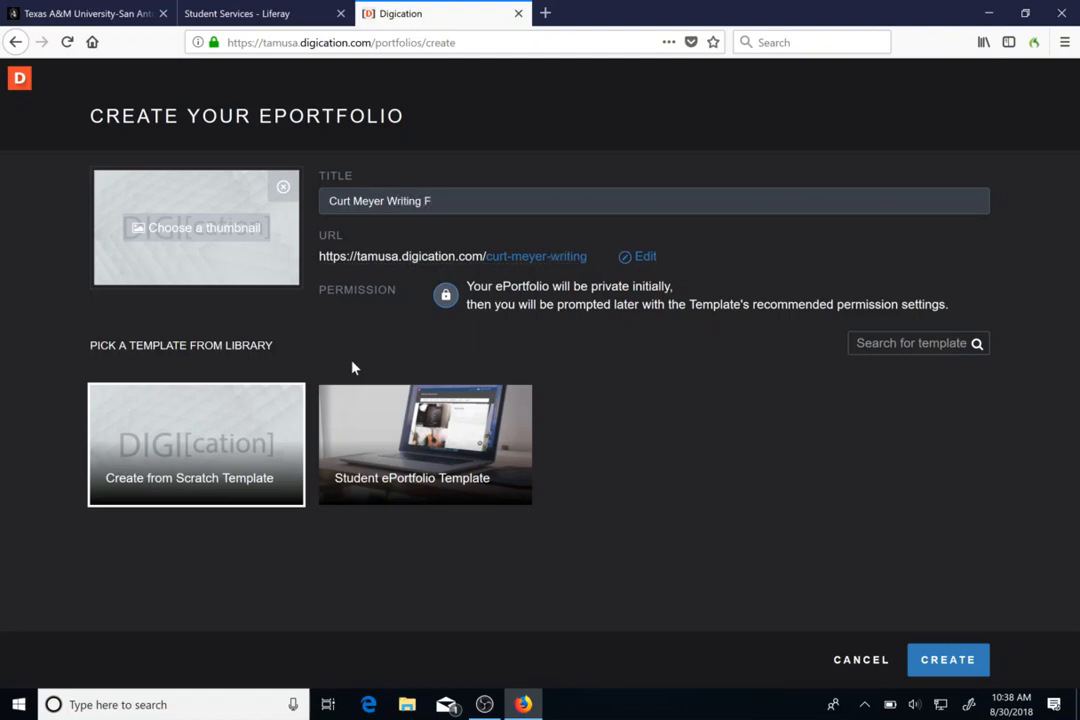
pyautogui.write('olio')
pyautogui.write(' T')
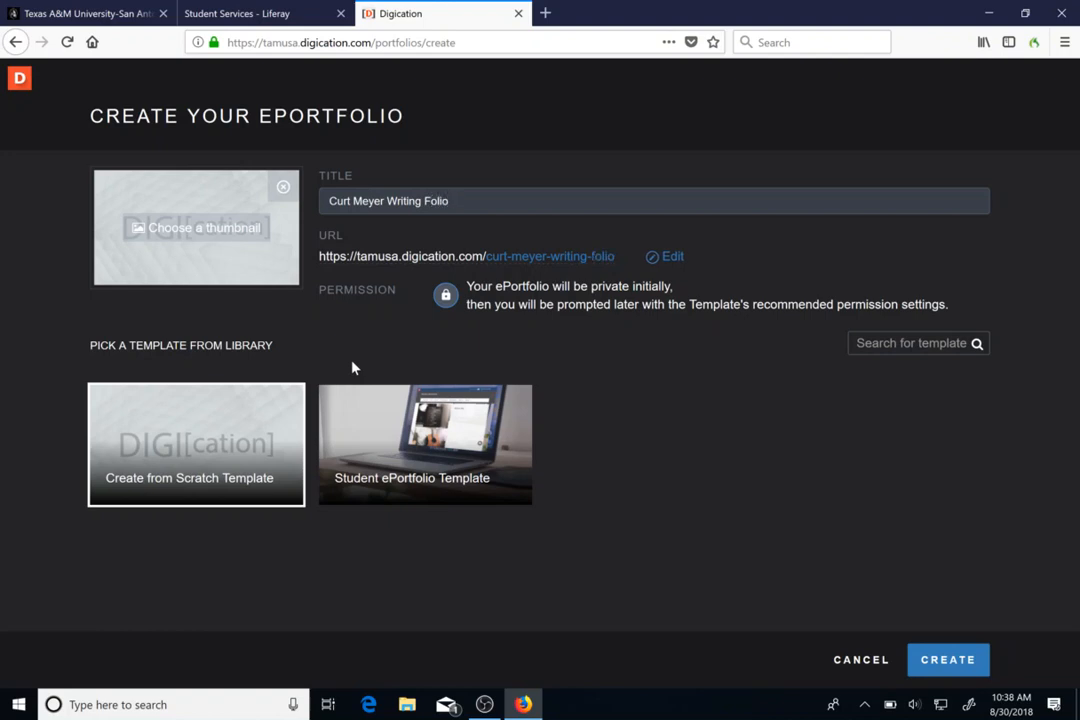
pyautogui.write('ake')
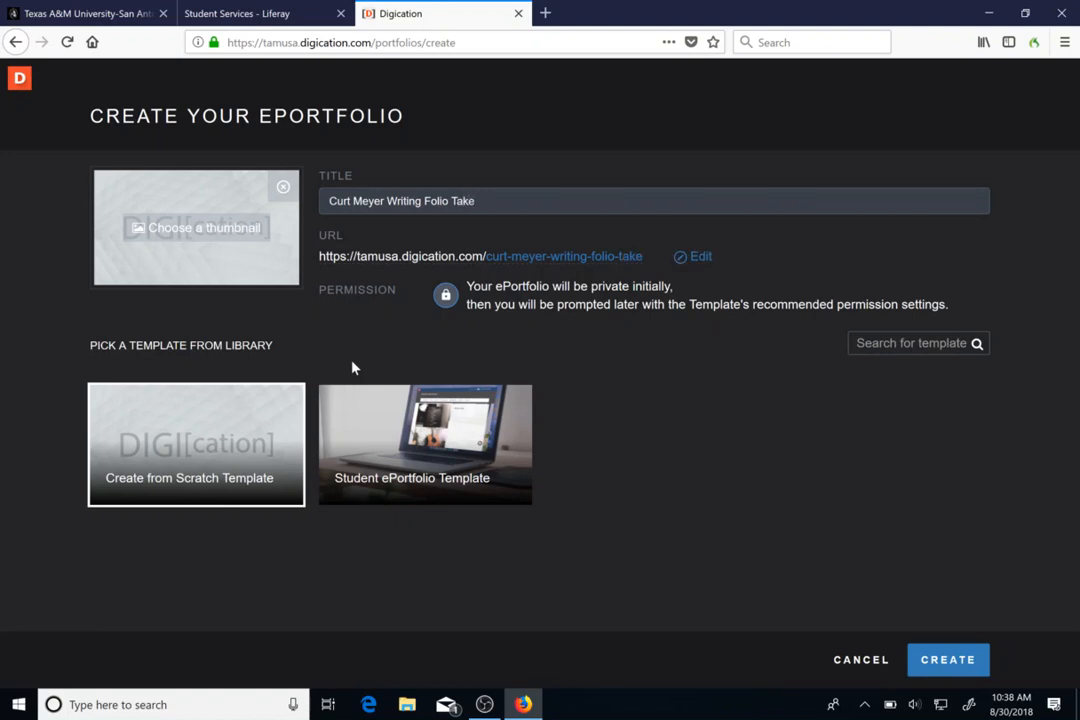
pyautogui.write(' 2')
pyautogui.click(960, 660)
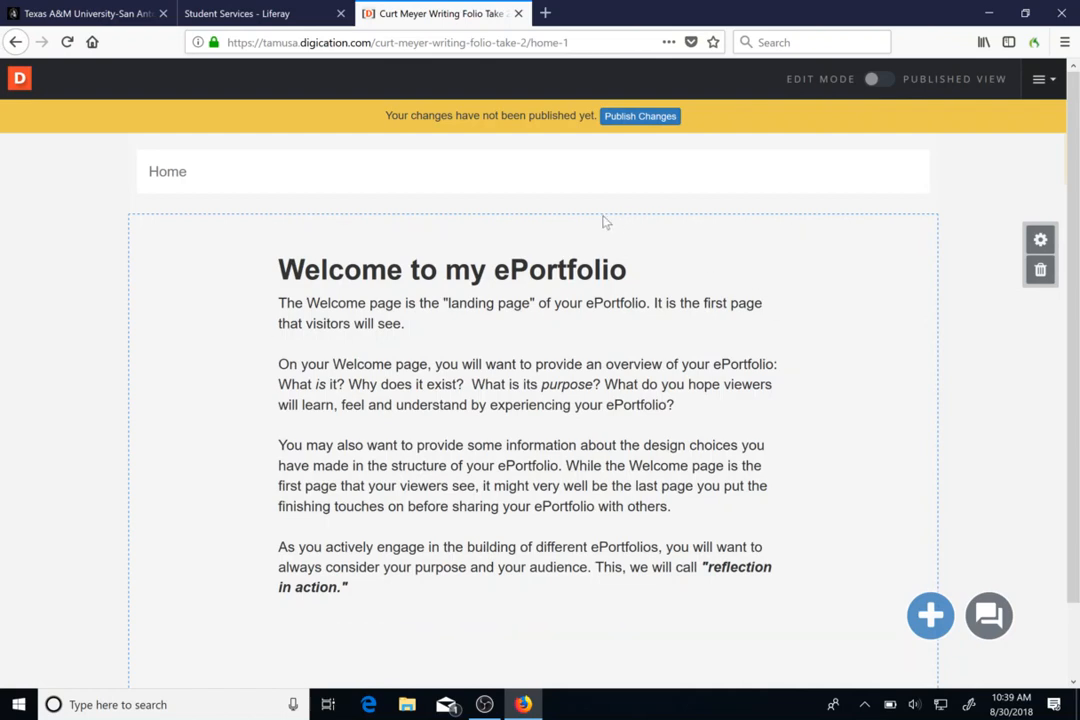
# Look at the welcome slide's settings, including its background style options, and close them.
pyautogui.moveTo(4, 140)
pyautogui.click(1040, 242)
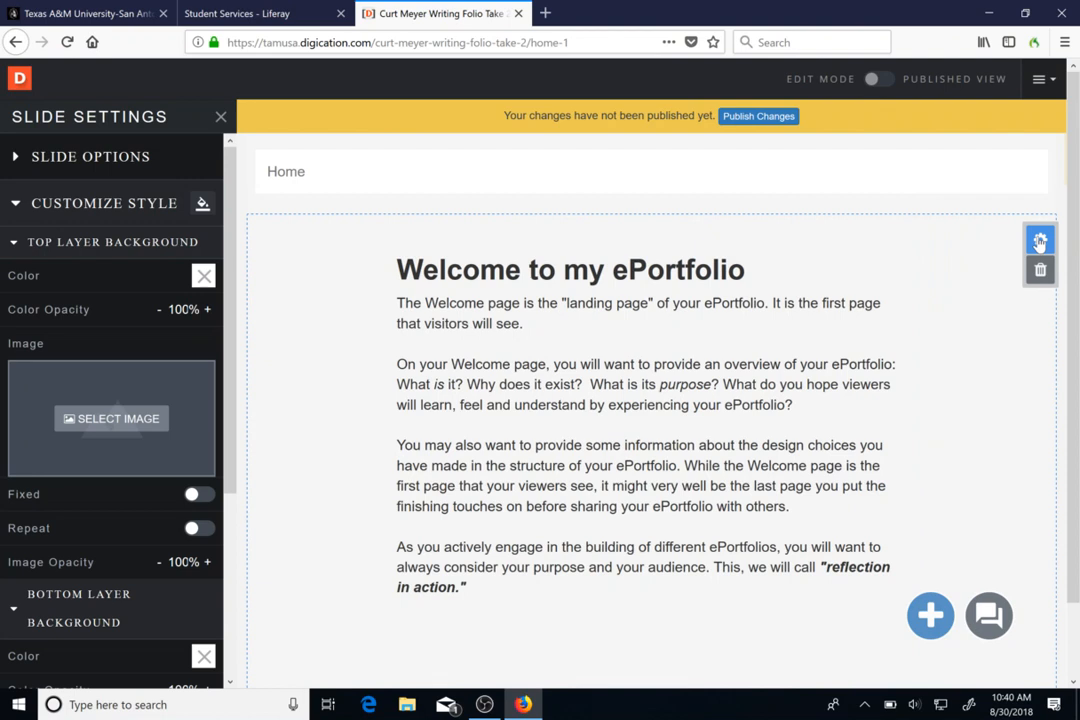
pyautogui.click(1040, 242)
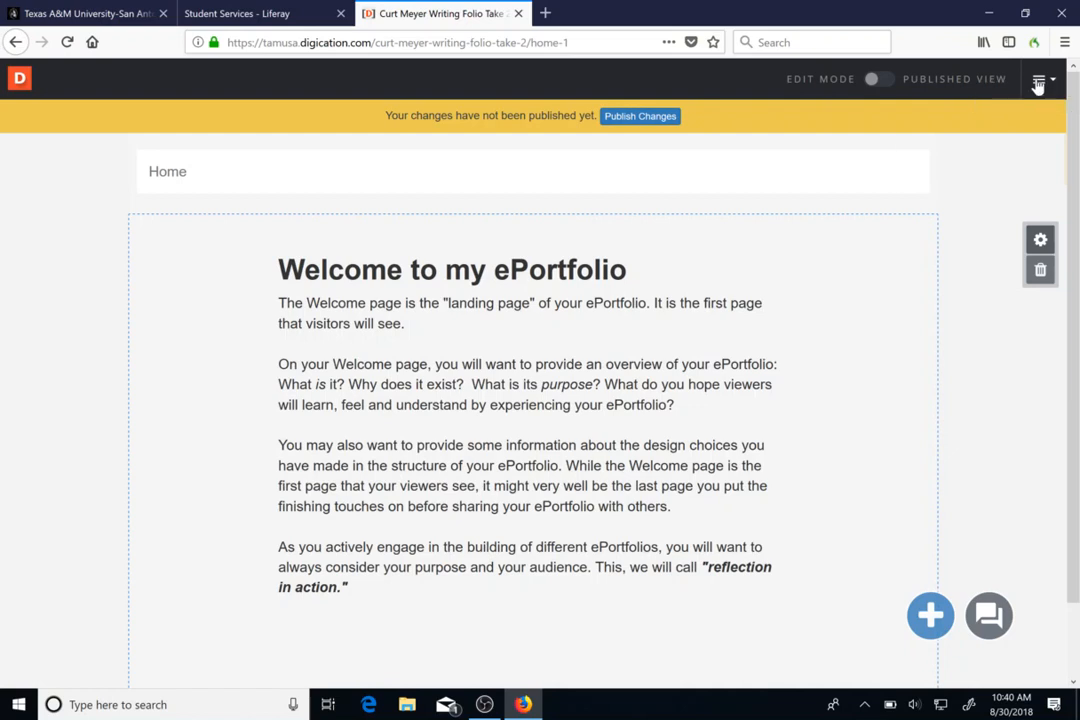
# In the ePortfolio settings, set the permission to Private within Texas A&M San Antonio.
pyautogui.click(1038, 84)
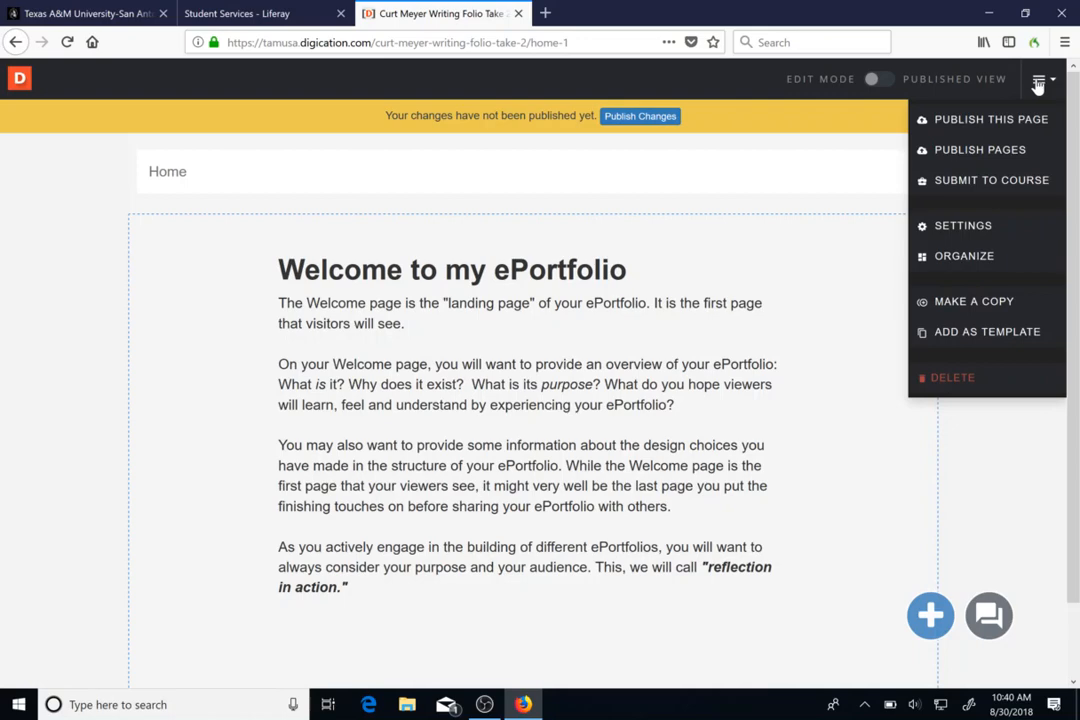
pyautogui.click(965, 227)
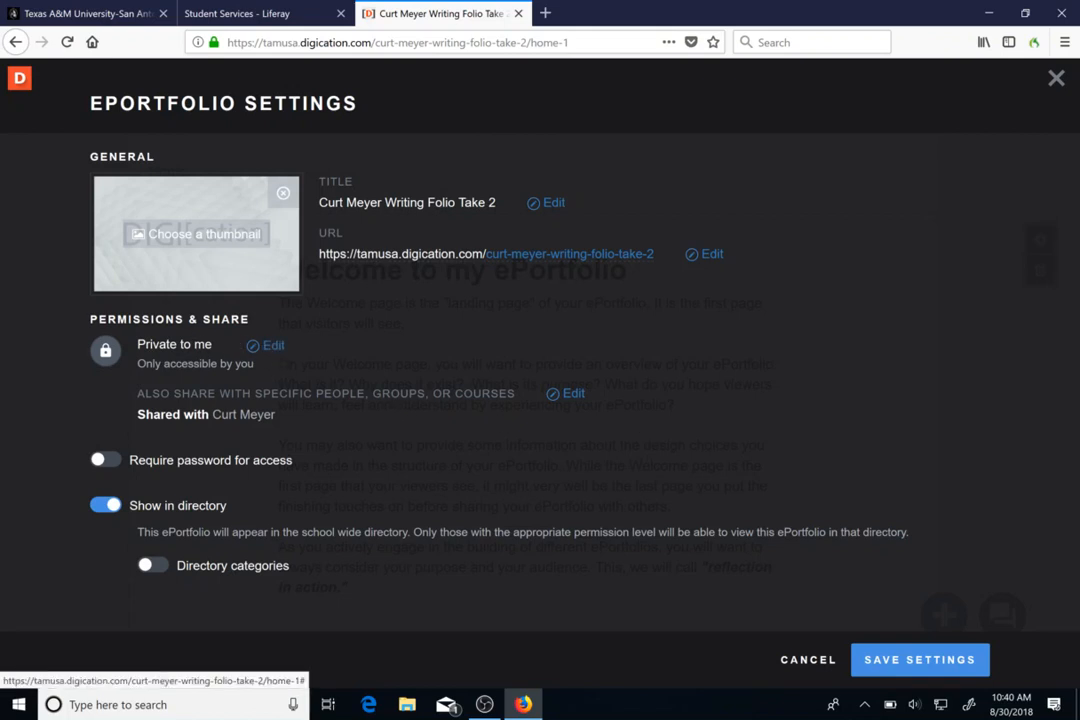
pyautogui.click(273, 354)
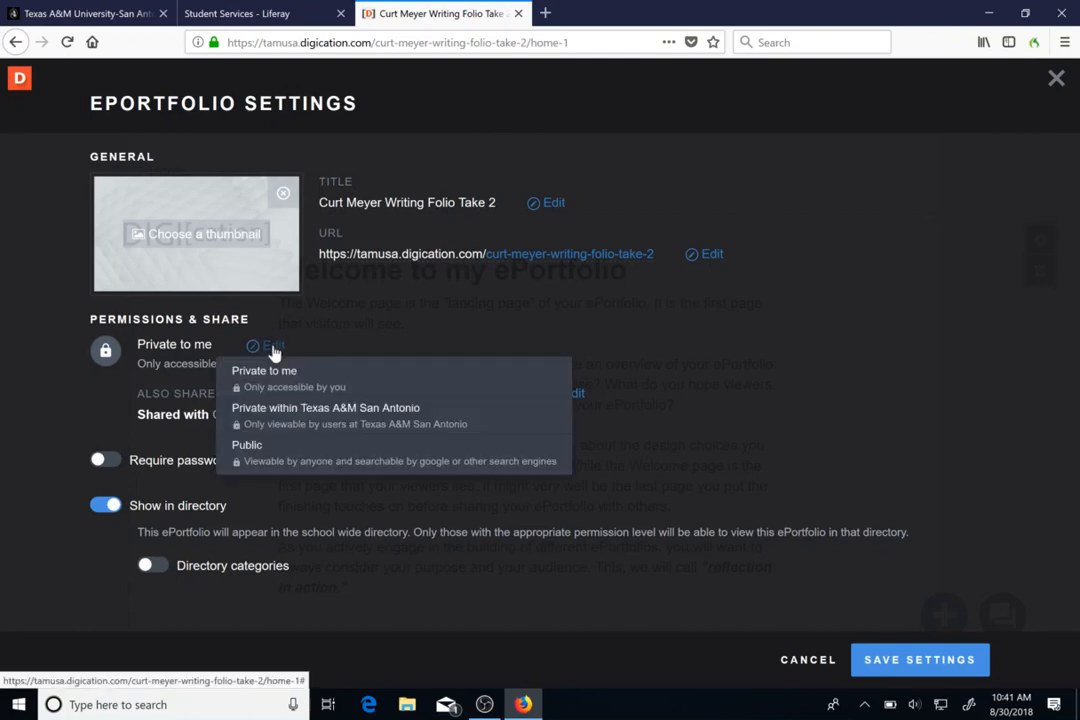
pyautogui.click(280, 412)
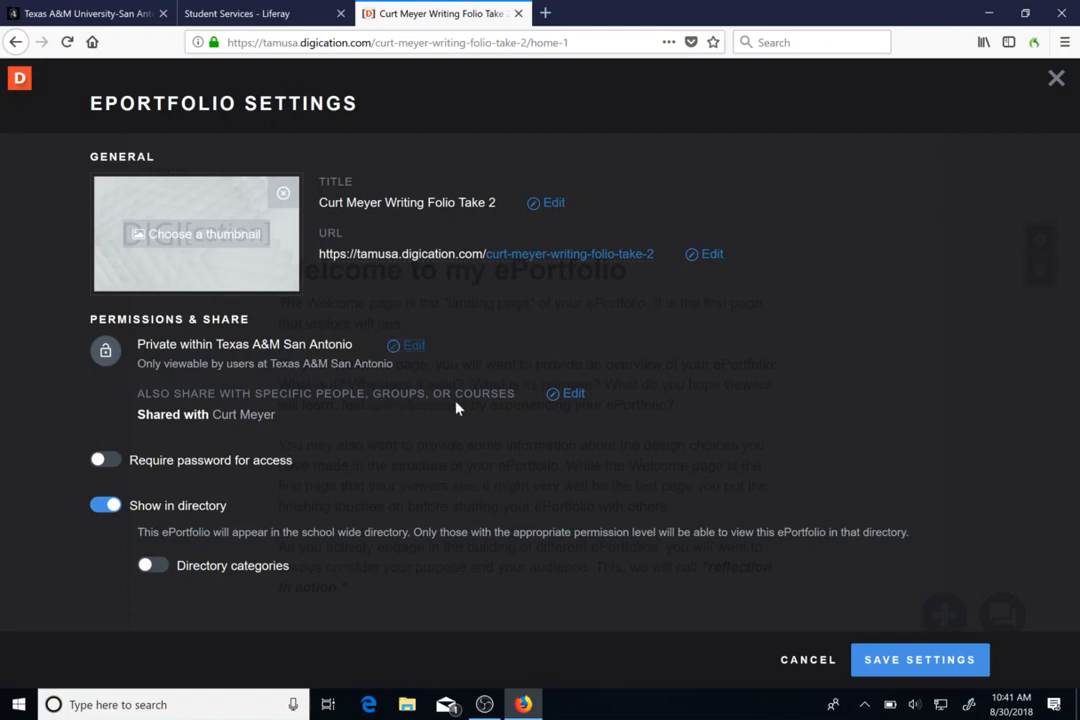
# Review the role options for sharing with specific people, groups or courses, and save the ePortfolio settings.
pyautogui.click(563, 396)
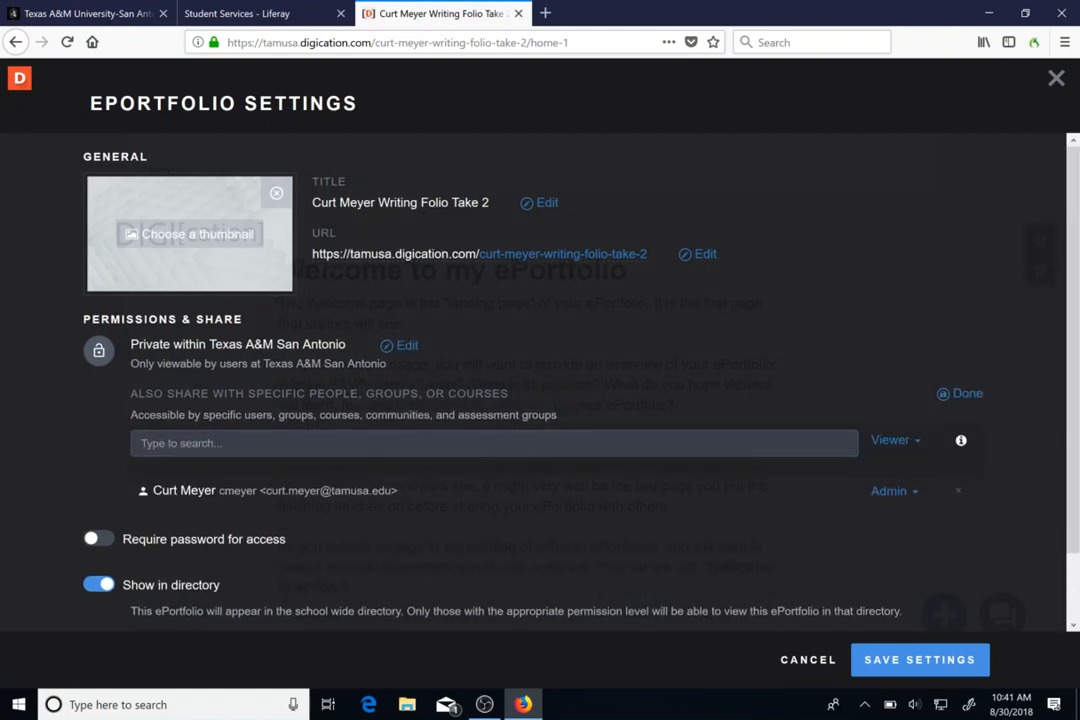
pyautogui.click(905, 449)
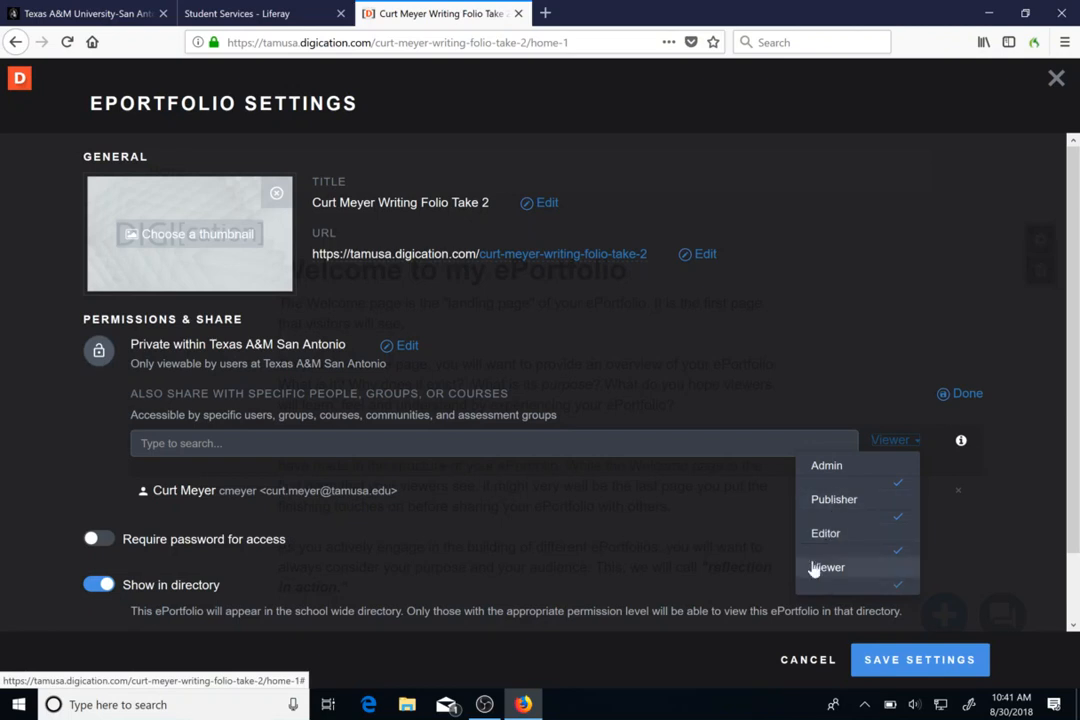
pyautogui.click(1043, 399)
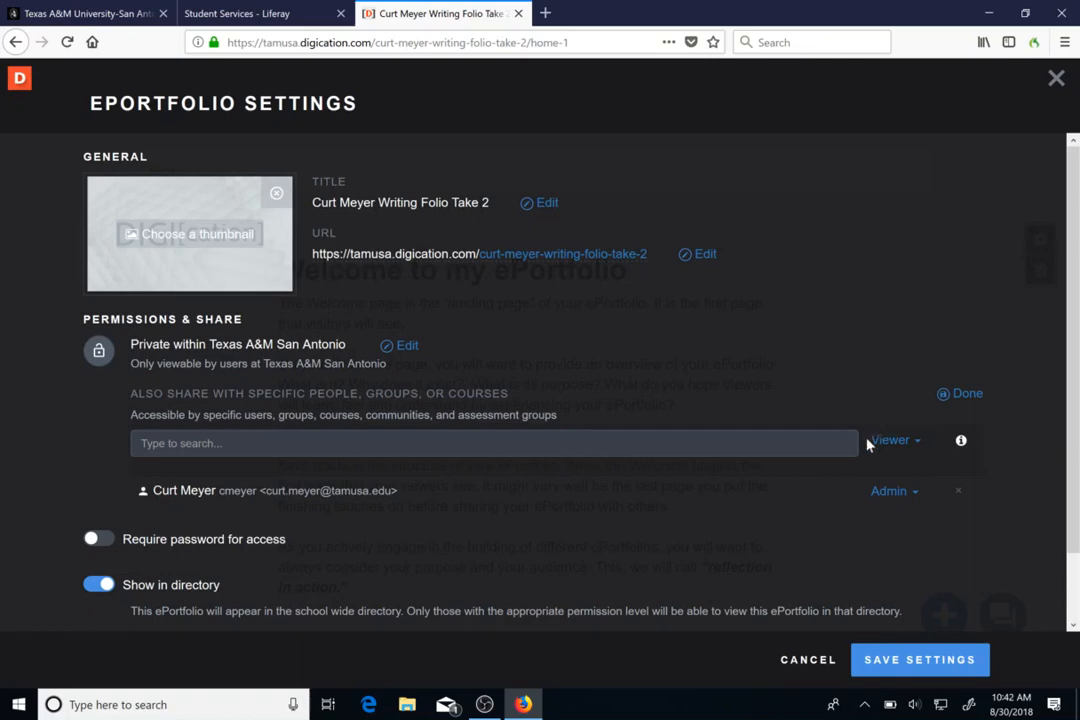
pyautogui.click(905, 668)
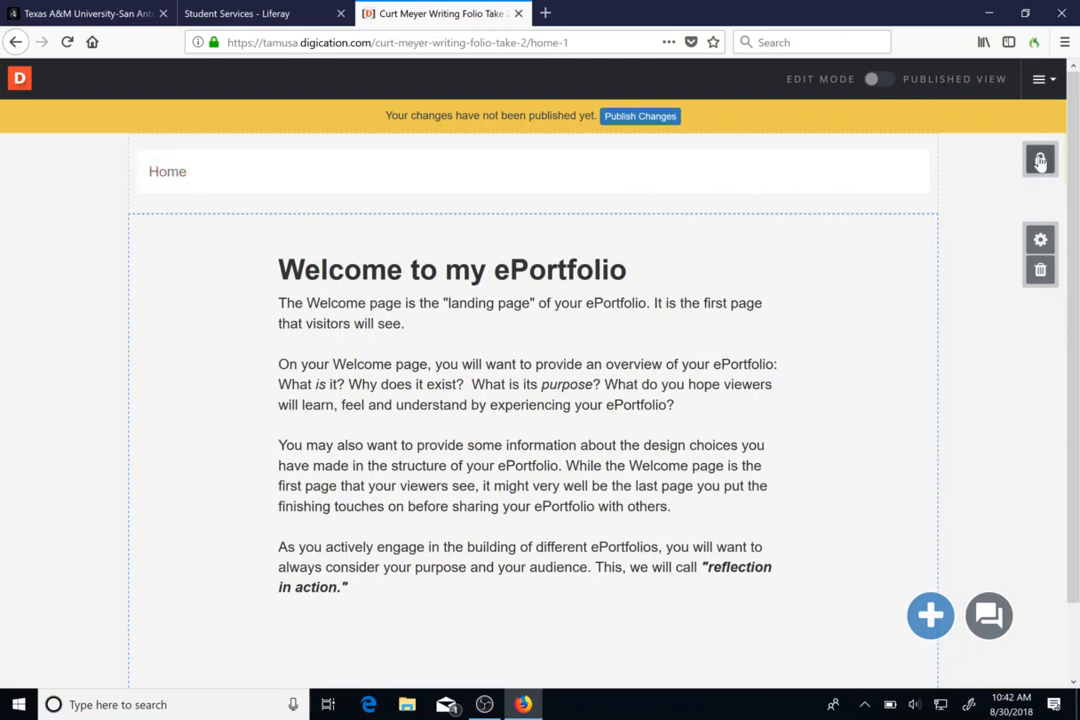
# Unlock the header slide and add a page named "Other Writings" in the navigation's page settings.
pyautogui.click(1040, 161)
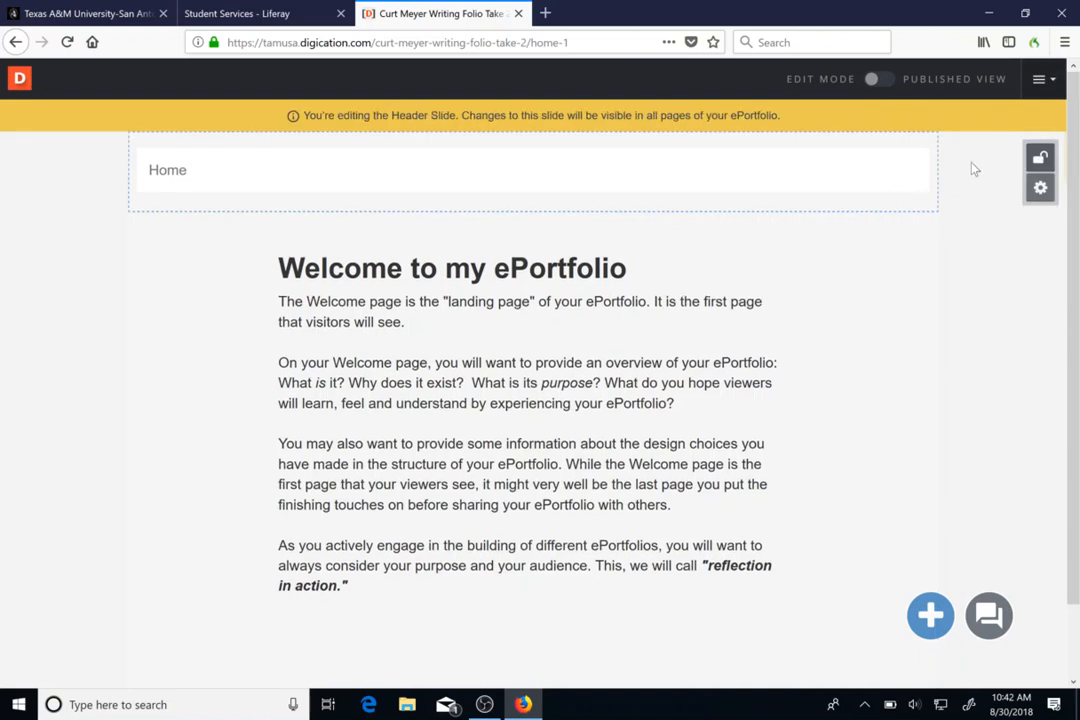
pyautogui.moveTo(946, 170)
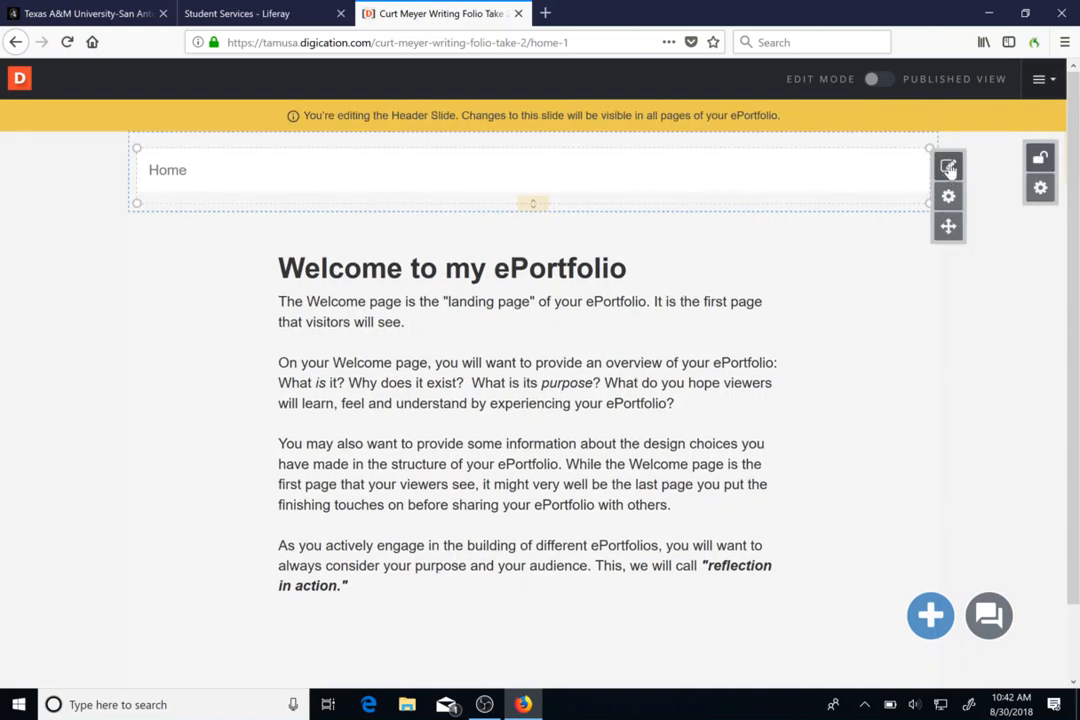
pyautogui.click(948, 168)
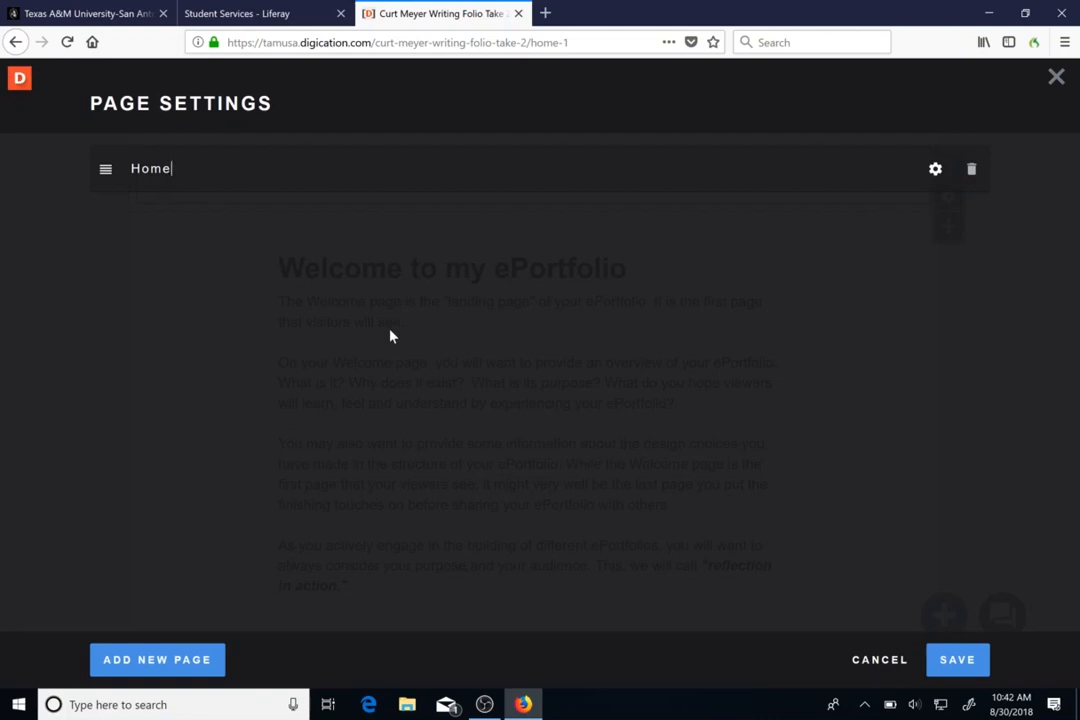
pyautogui.click(171, 658)
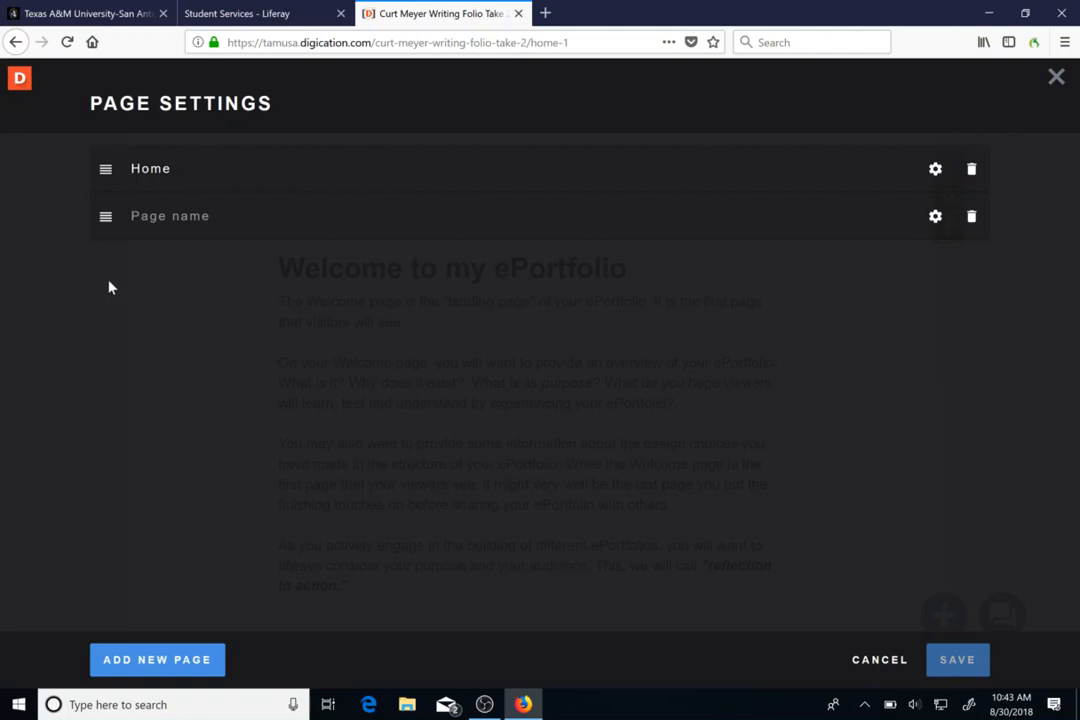
pyautogui.write('O')
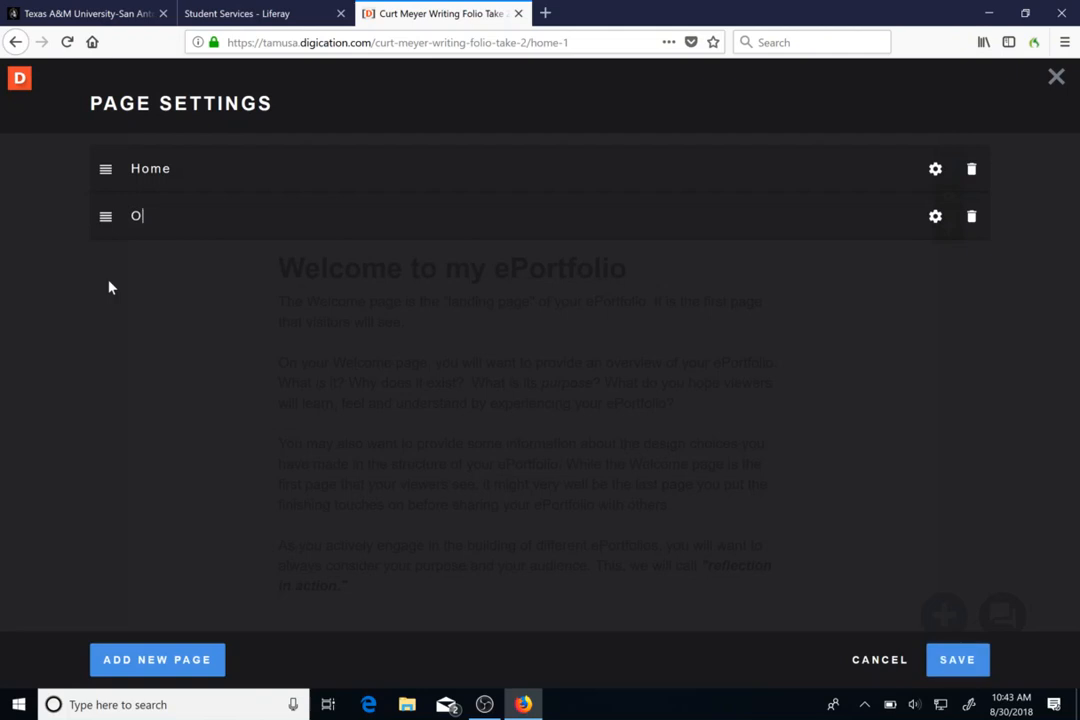
pyautogui.write('ther Writings')
# Add a subpage named "Reflections on My First Week of Fall 2018" under "Other Writings" and save the page settings.
pyautogui.click(174, 656)
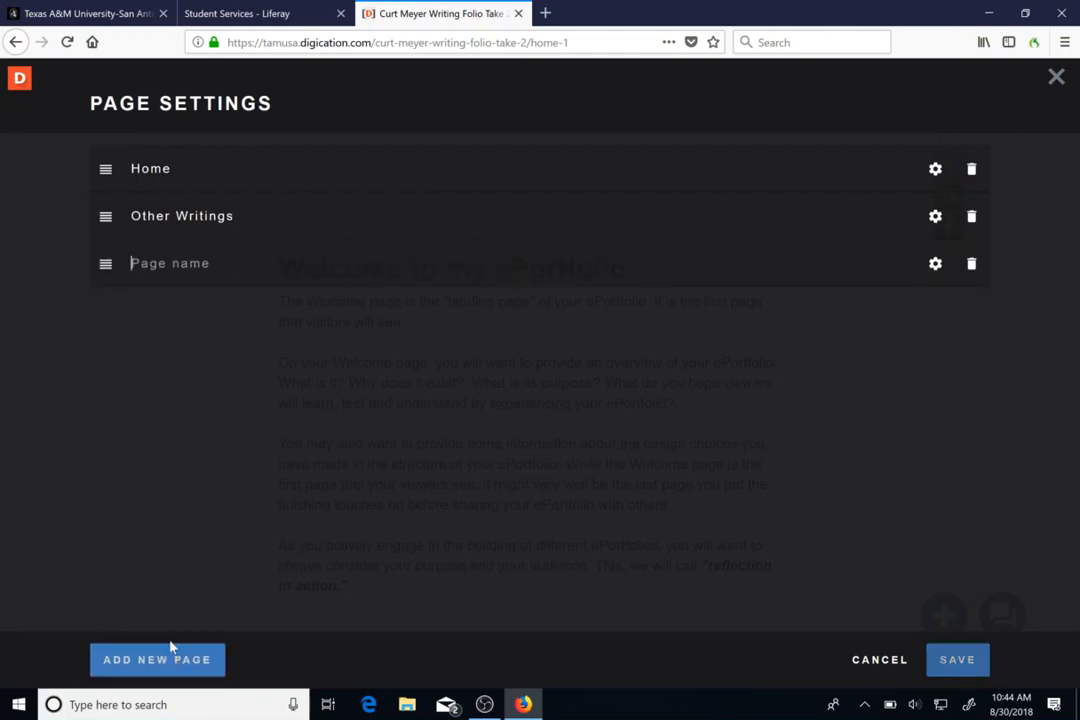
pyautogui.moveTo(106, 263); pyautogui.dragTo(149, 272)
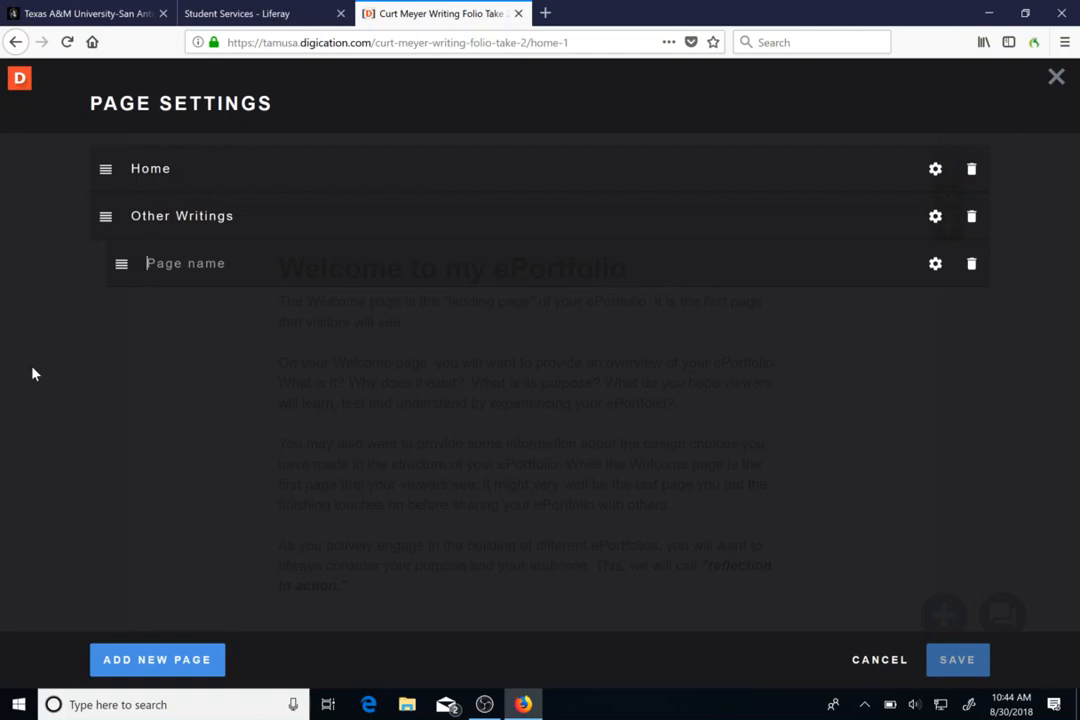
pyautogui.write('Ref')
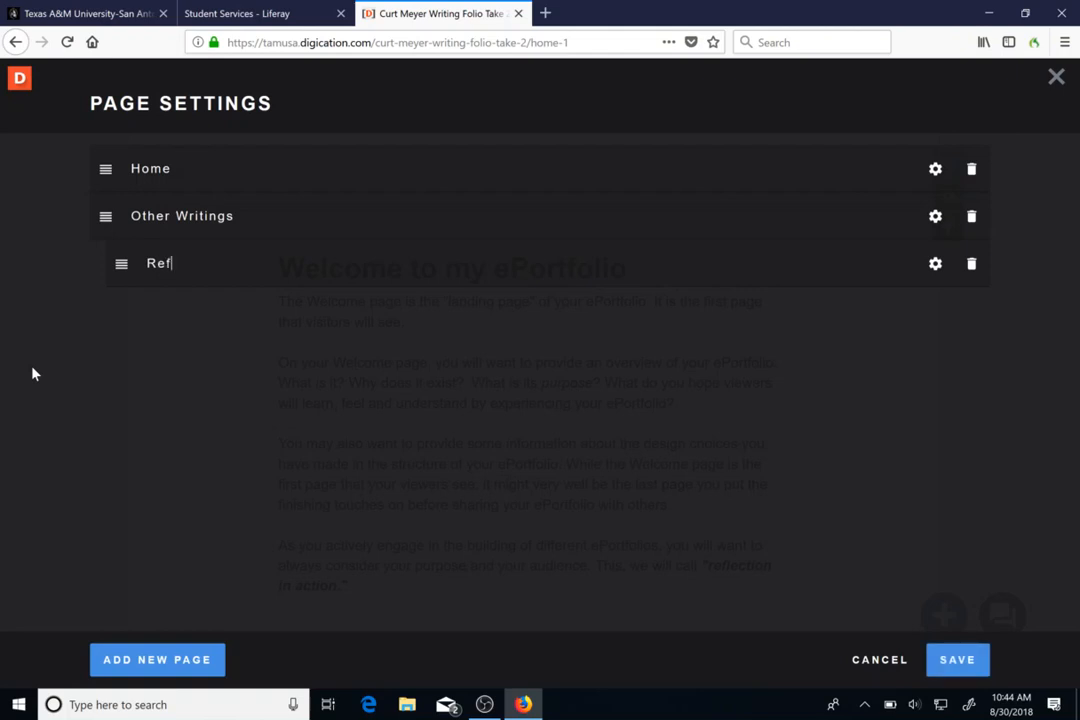
pyautogui.write('lections on My Firs')
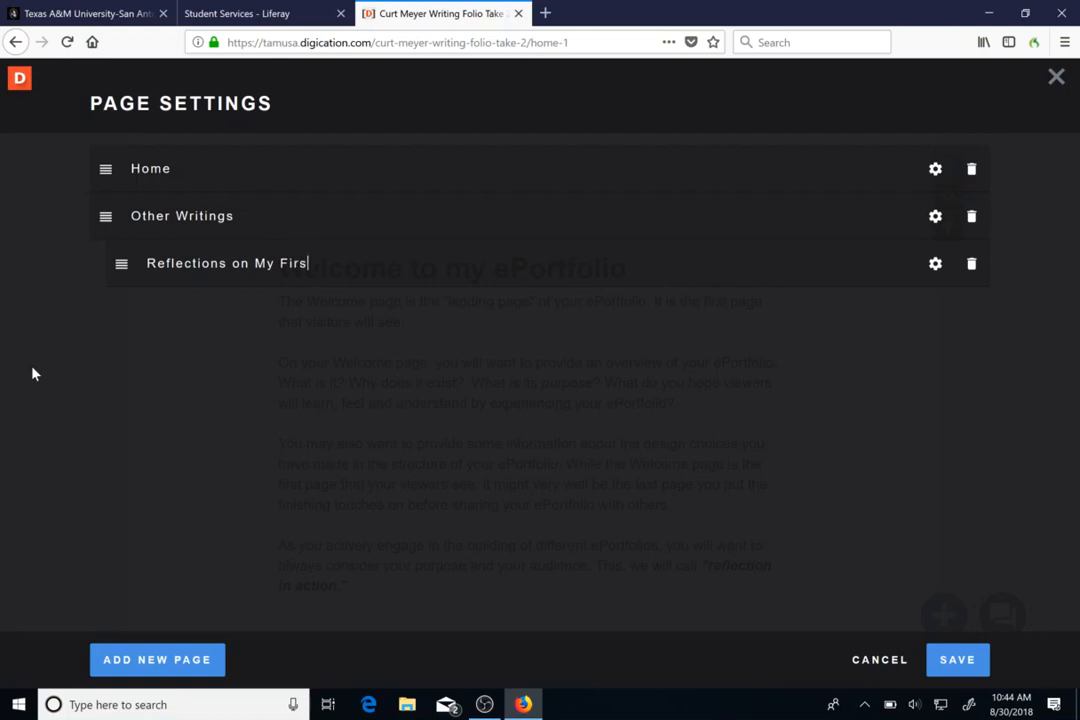
pyautogui.write('t Week of Fall 201')
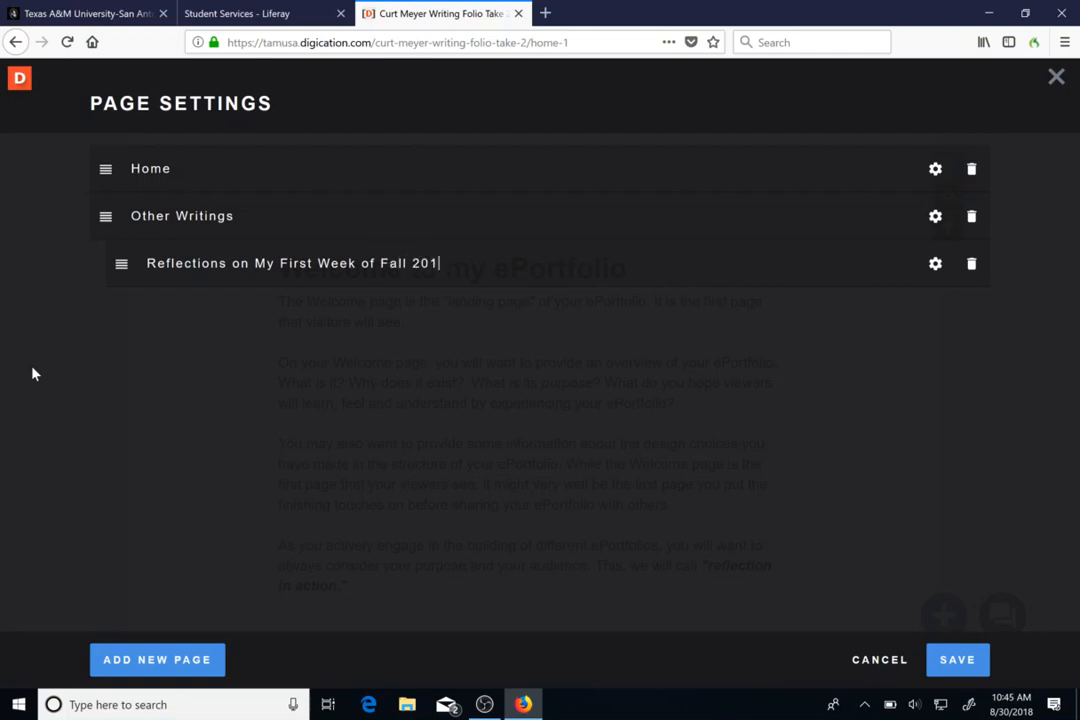
pyautogui.write('8')
pyautogui.click(962, 659)
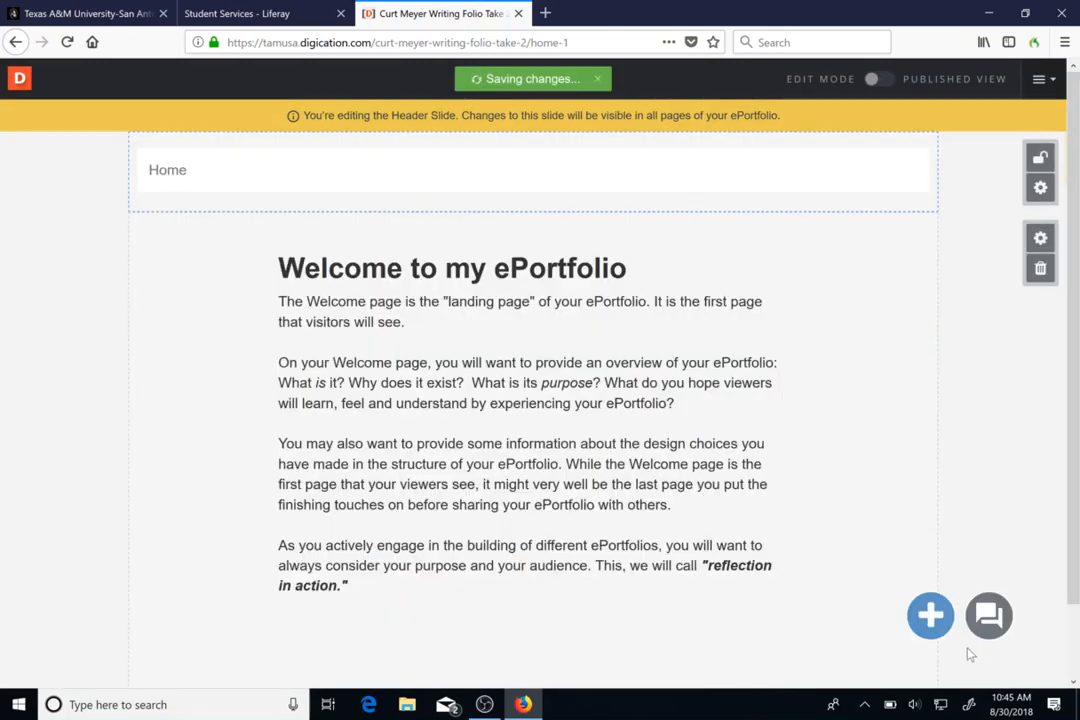
# Open the "Reflections on My First Week of Fall 2018" page and upload the First Week of Fall 2018 Reflection Word document to its empty slide.
pyautogui.moveTo(248, 172)
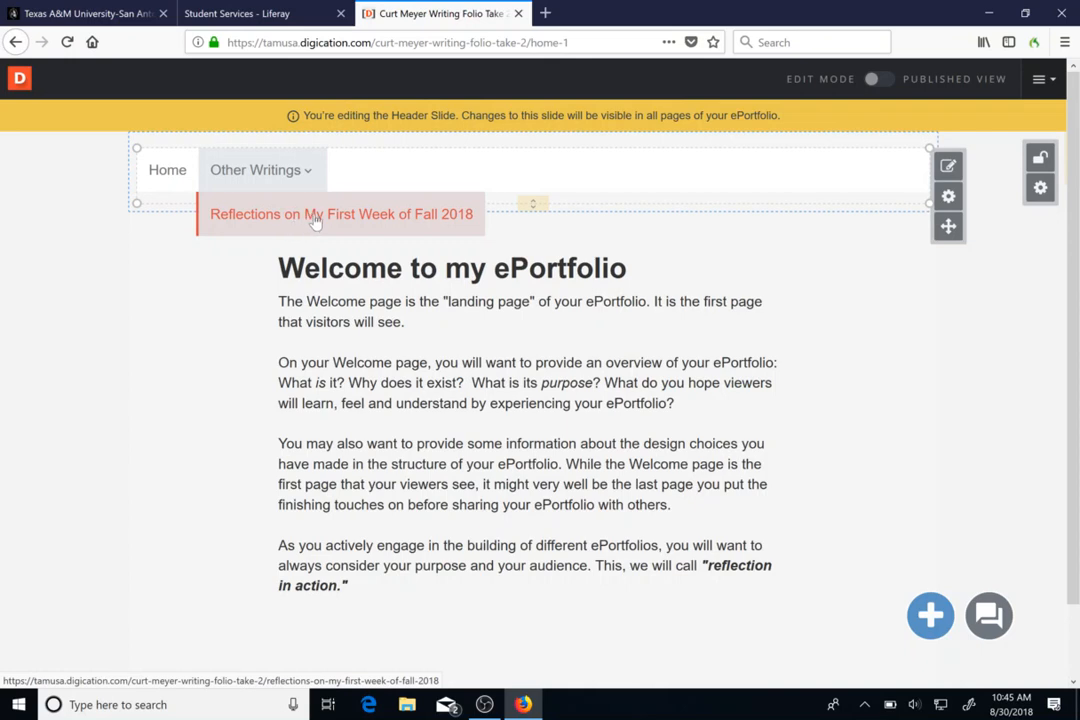
pyautogui.click(313, 220)
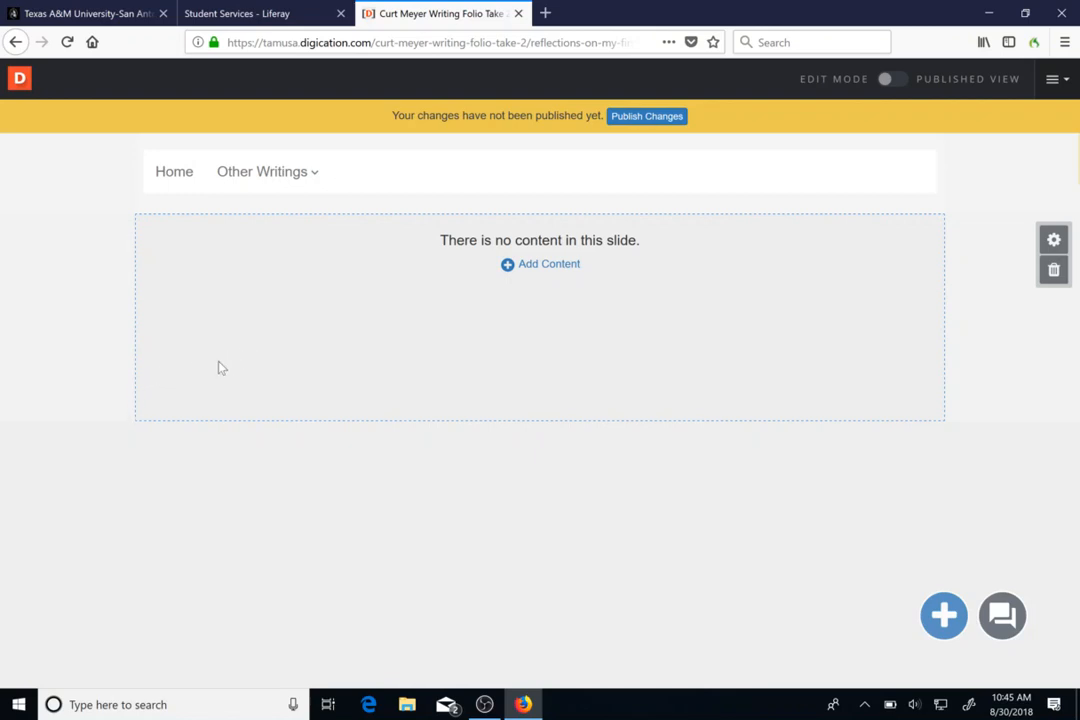
pyautogui.click(547, 270)
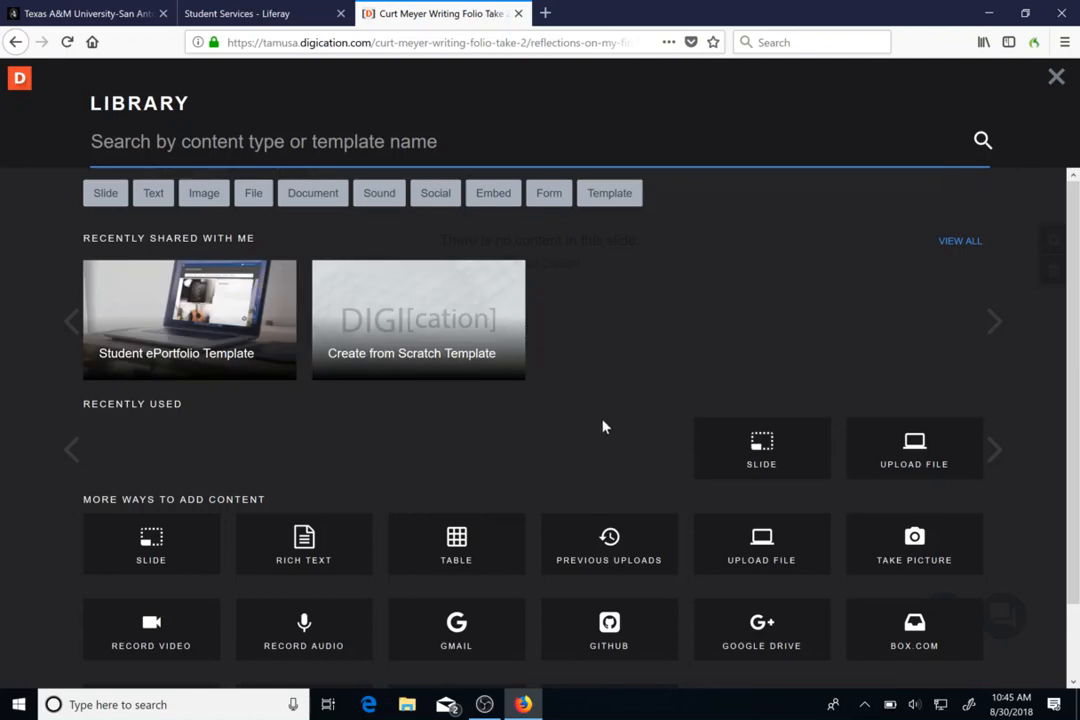
pyautogui.scroll(-1, 596, 430)
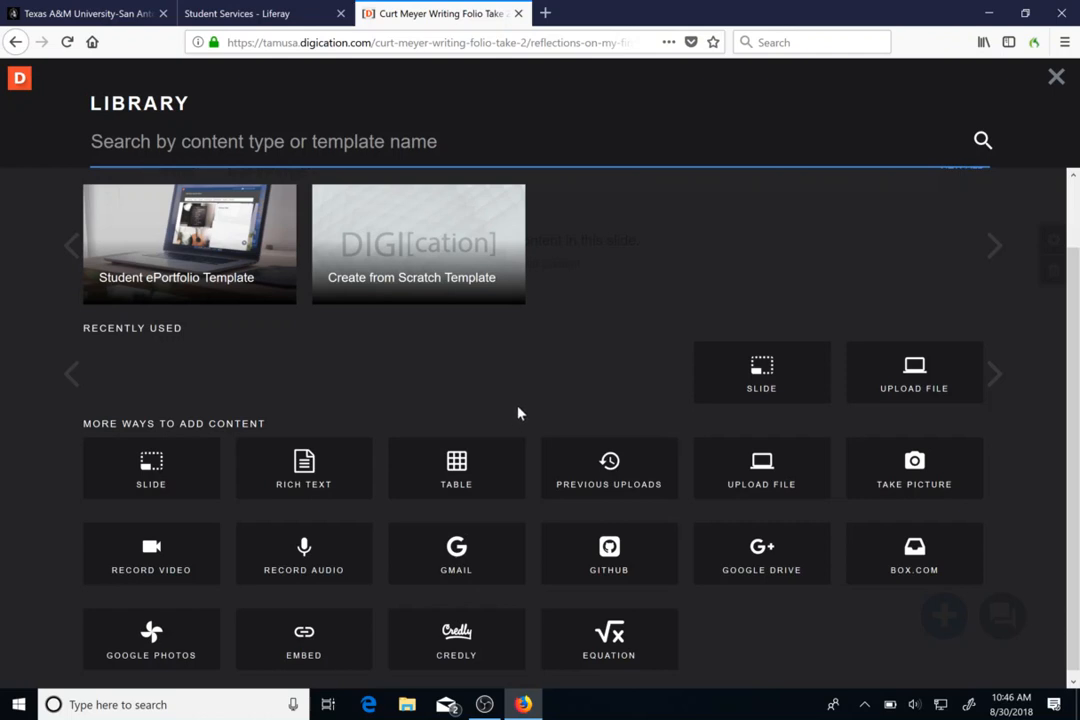
pyautogui.click(935, 377)
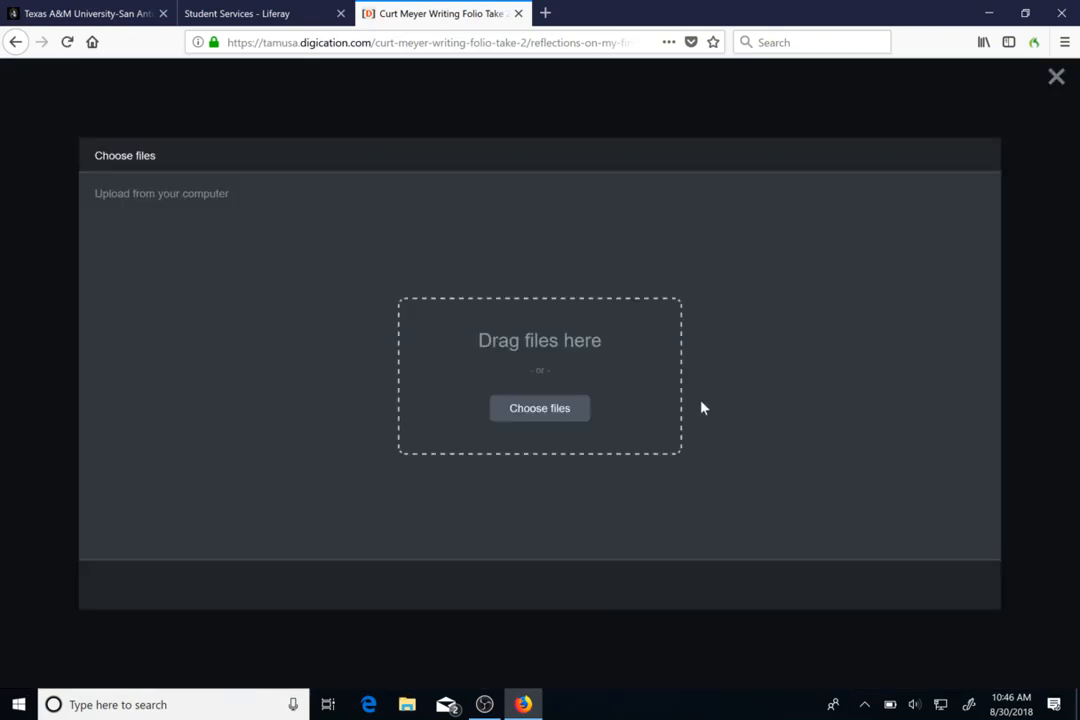
pyautogui.click(540, 409)
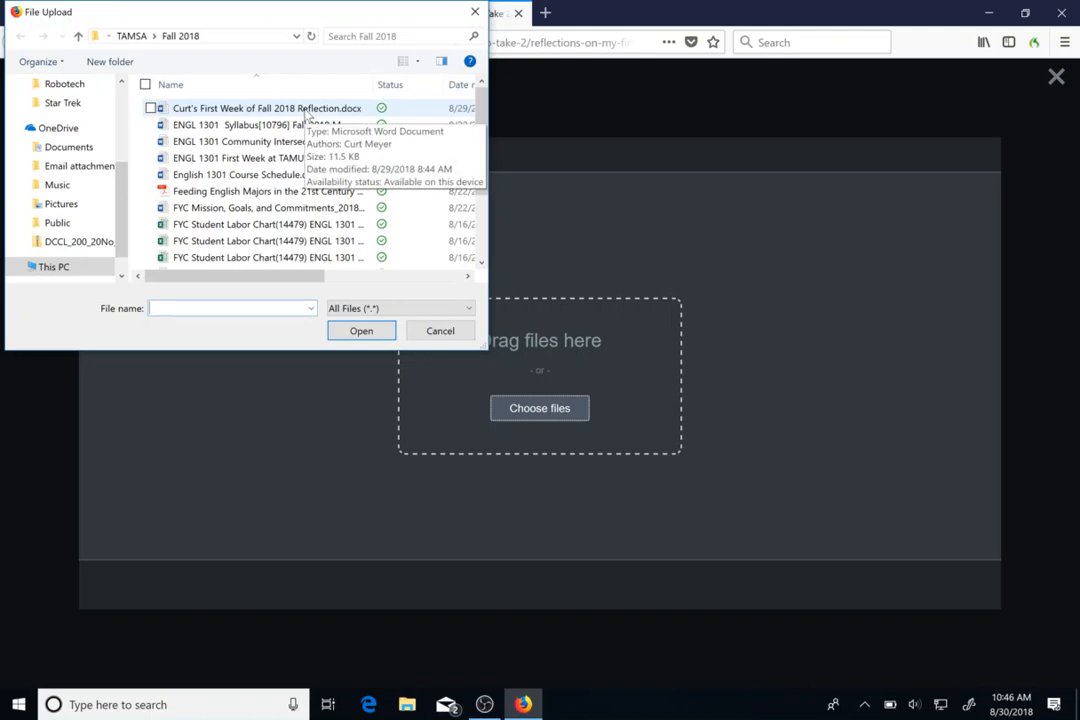
pyautogui.click(306, 112)
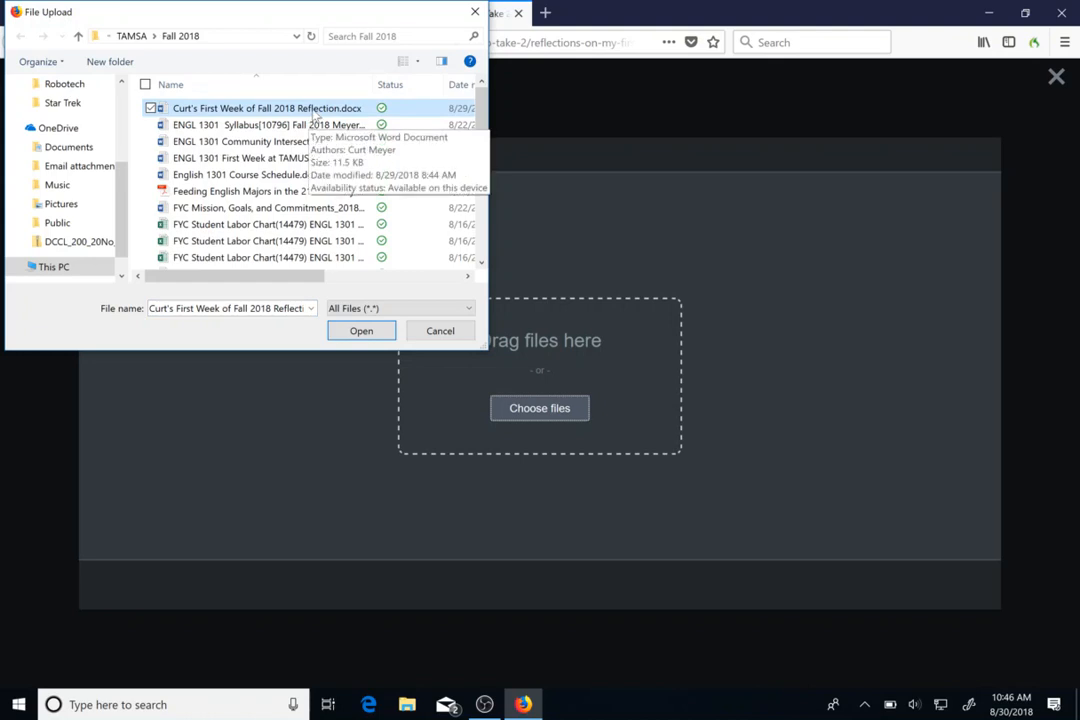
pyautogui.doubleClick(314, 113)
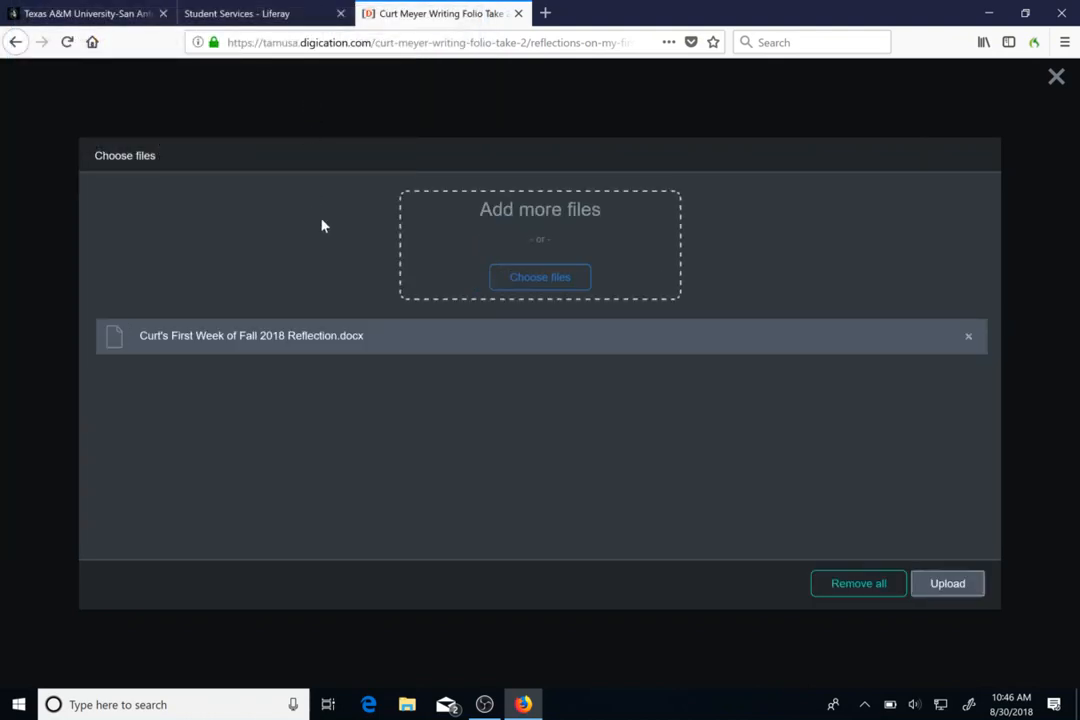
pyautogui.click(953, 588)
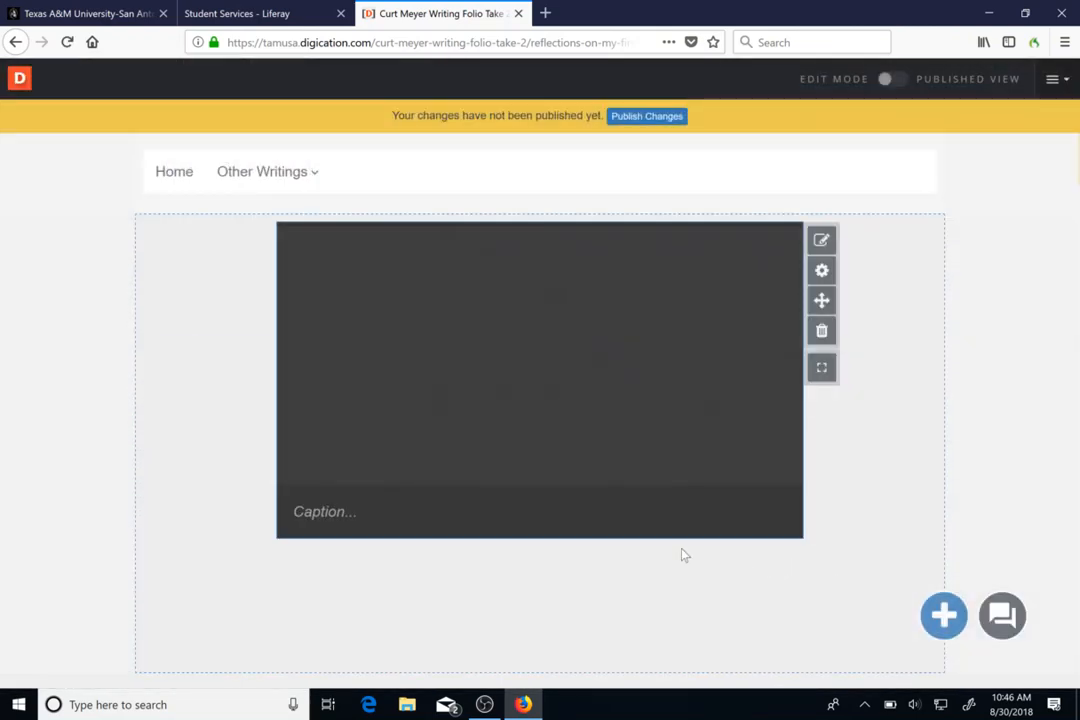
# Enlarge the embedded reflection document on the slide and leave a small gap above its top edge.
pyautogui.moveTo(799, 539)
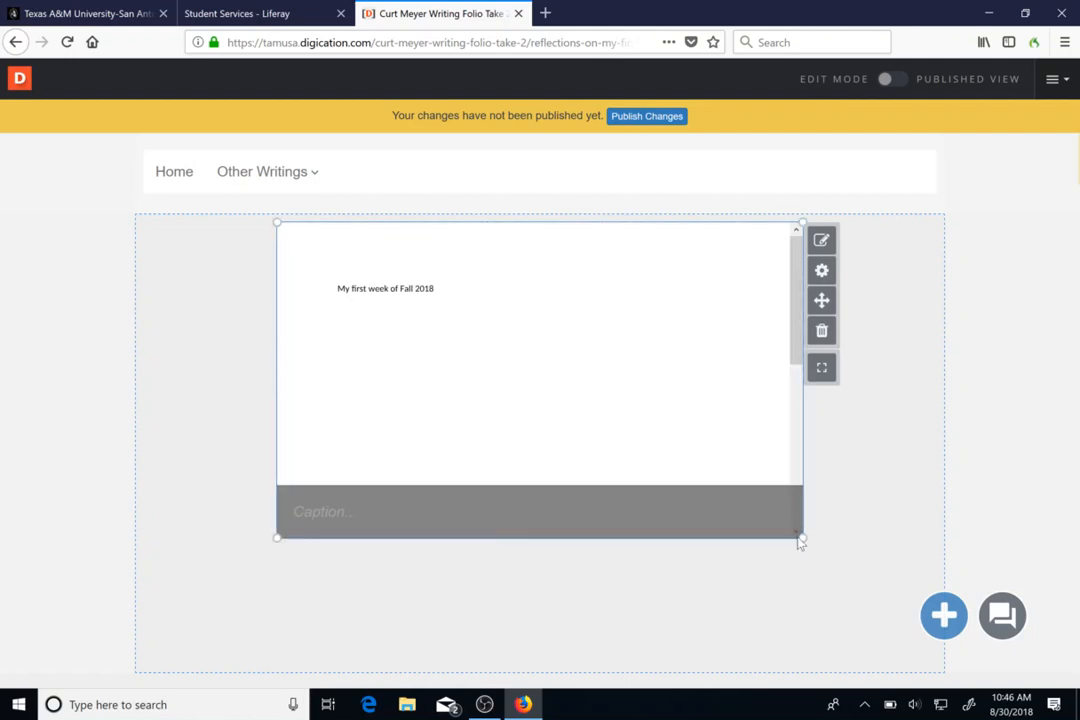
pyautogui.moveTo(800, 537); pyautogui.dragTo(898, 681)
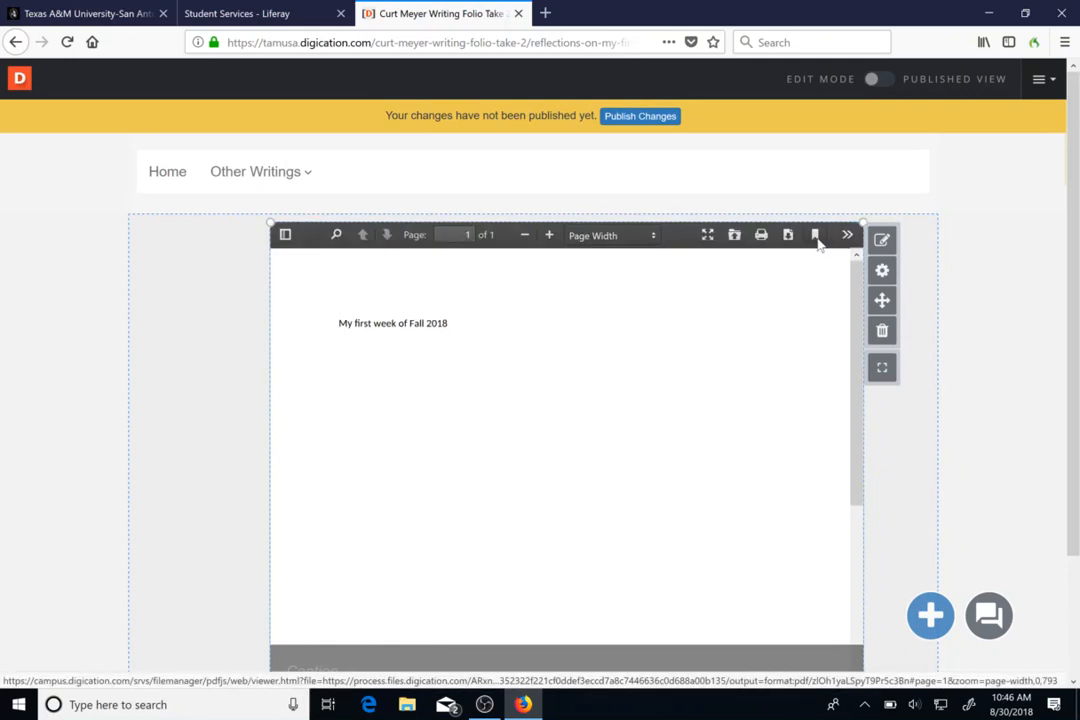
pyautogui.moveTo(858, 226); pyautogui.dragTo(858, 277)
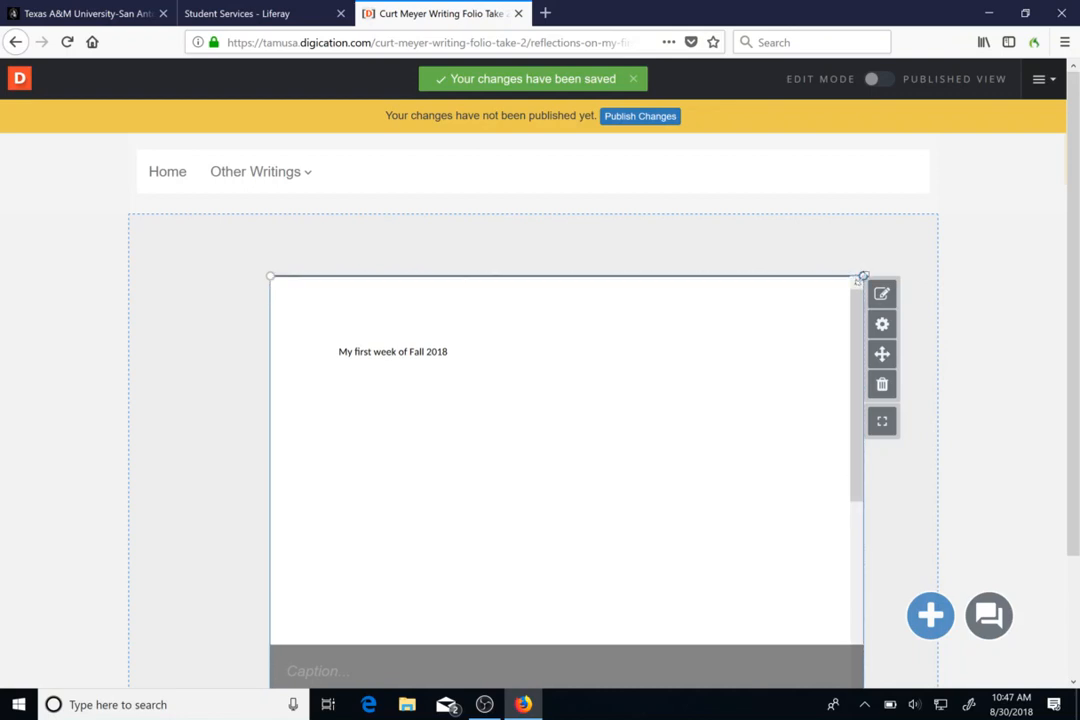
pyautogui.moveTo(857, 281); pyautogui.dragTo(903, 244)
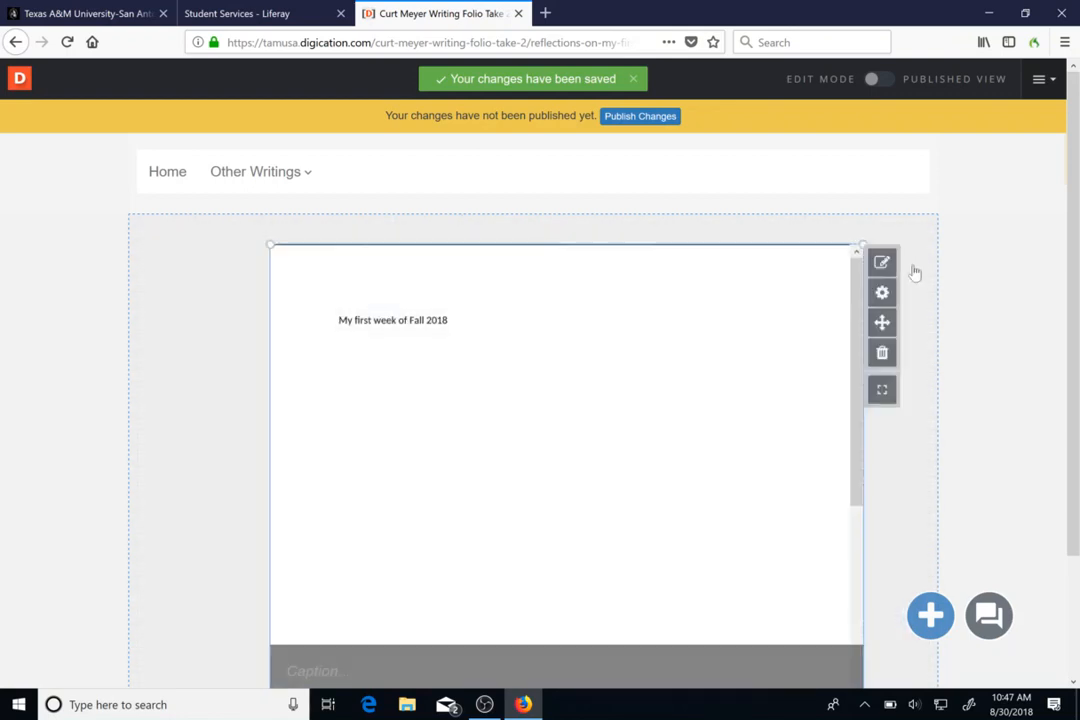
pyautogui.scroll(-3, 1050, 320)
pyautogui.scroll(1, 1037, 328)
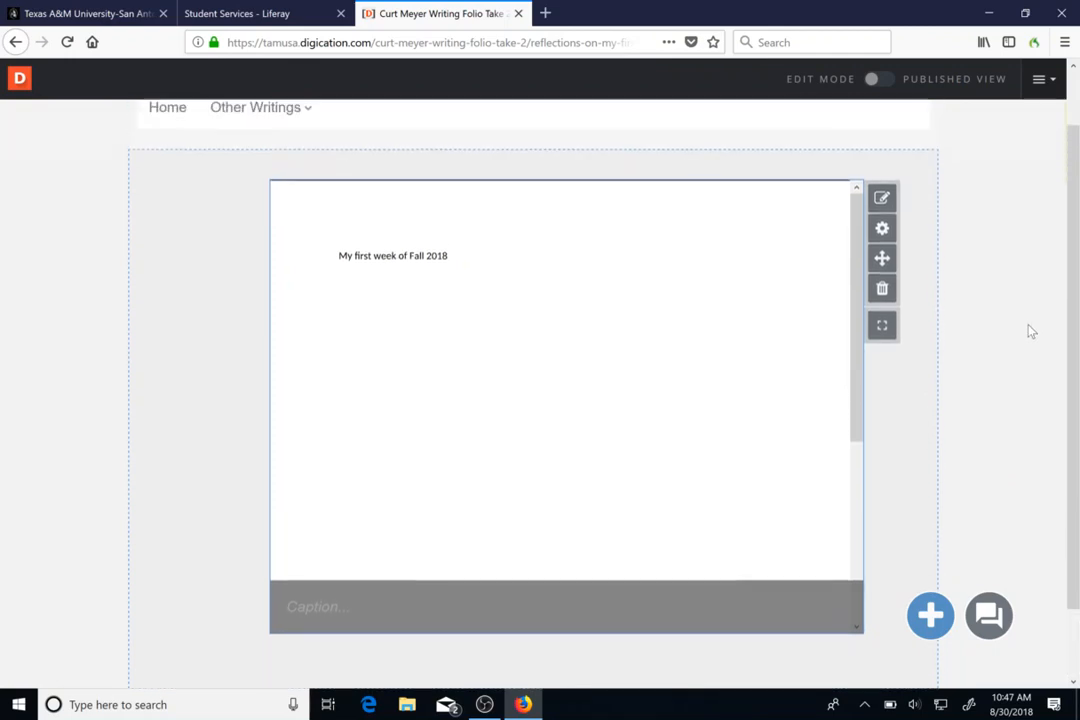
pyautogui.scroll(1, 1010, 345)
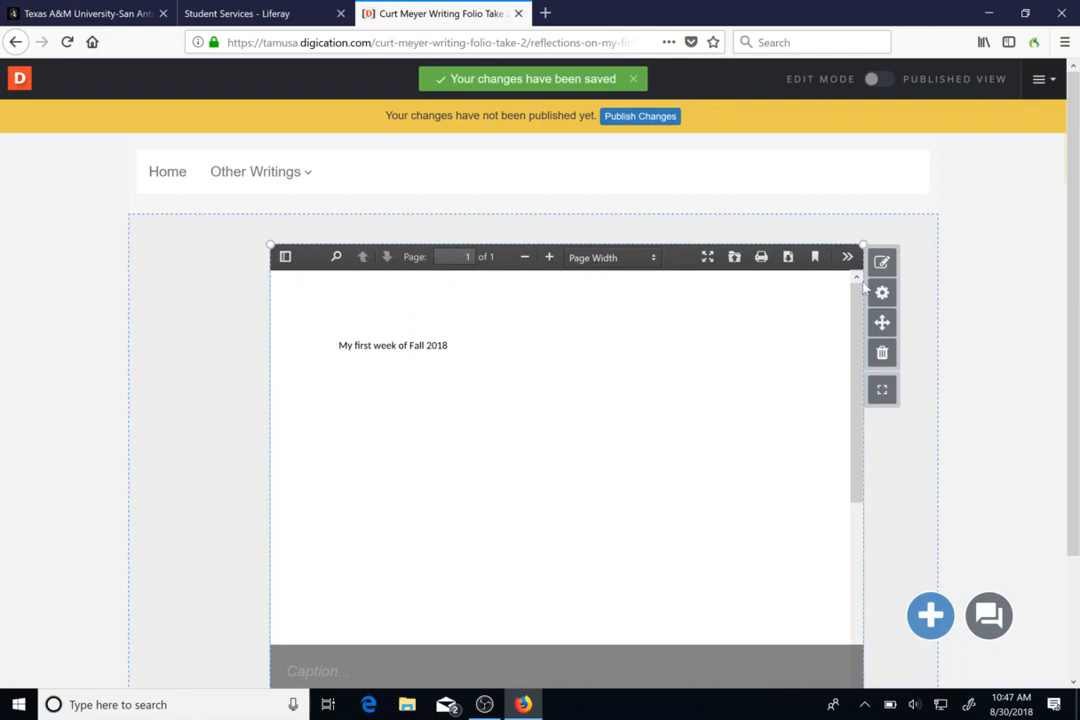
# Publish the page changes with the current ePortfolio settings, and look at the page and ePortfolio publishing options.
pyautogui.click(643, 120)
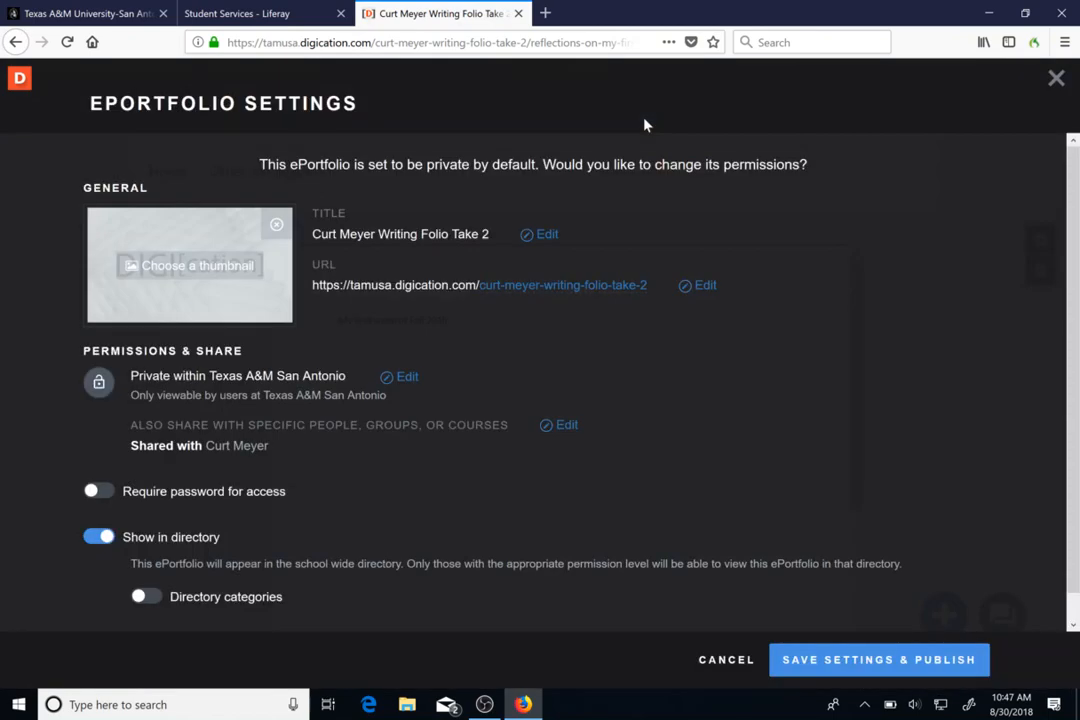
pyautogui.click(843, 665)
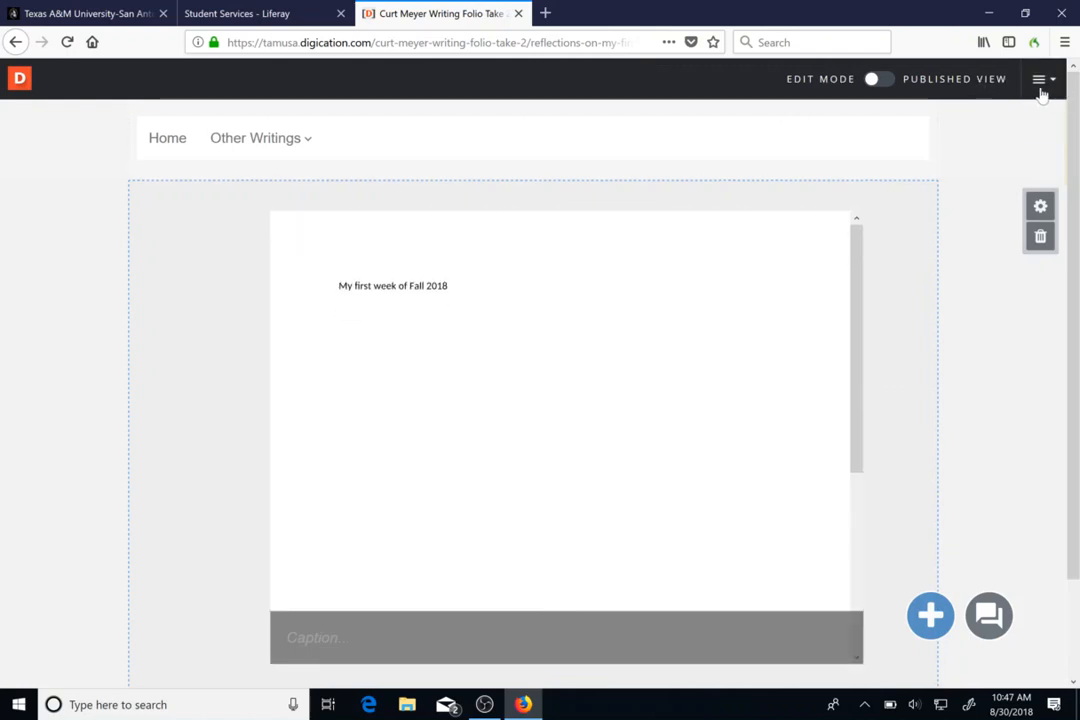
pyautogui.click(1041, 91)
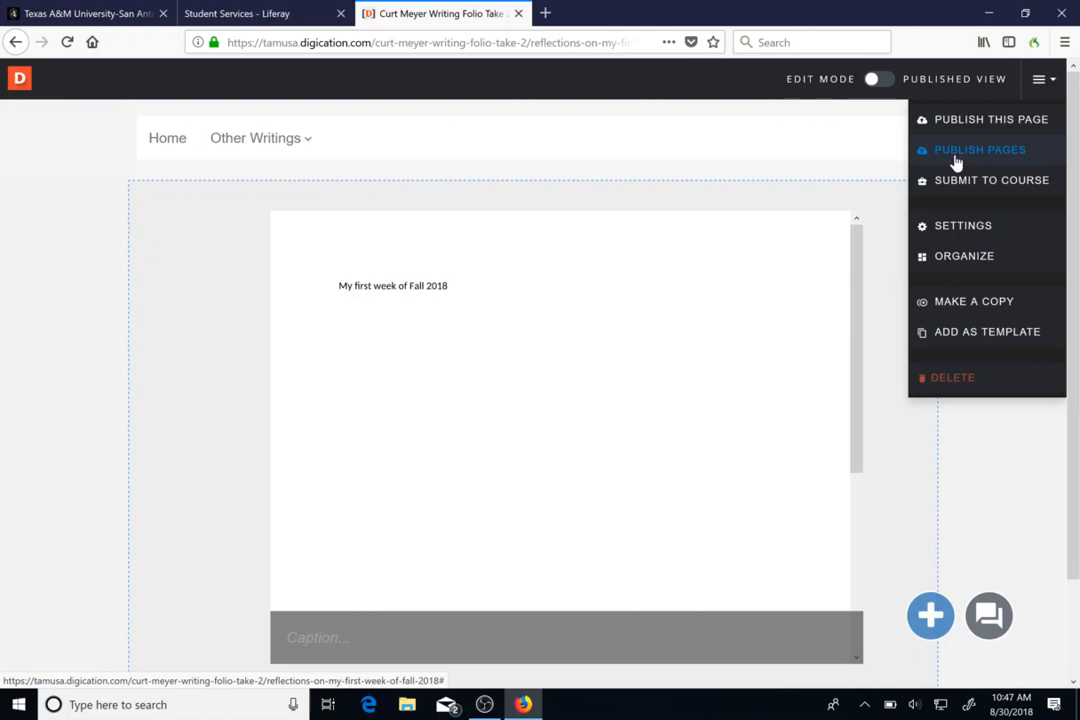
pyautogui.click(841, 167)
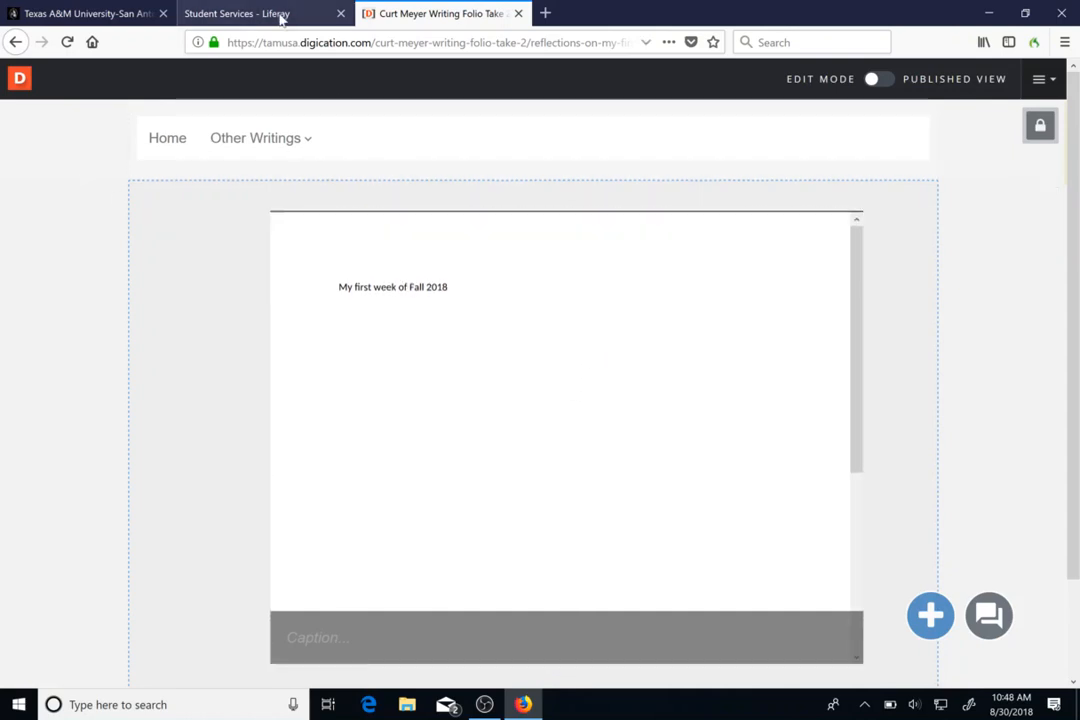
# Copy the full URL of the published reflections page.
pyautogui.moveTo(227, 42); pyautogui.dragTo(638, 42)
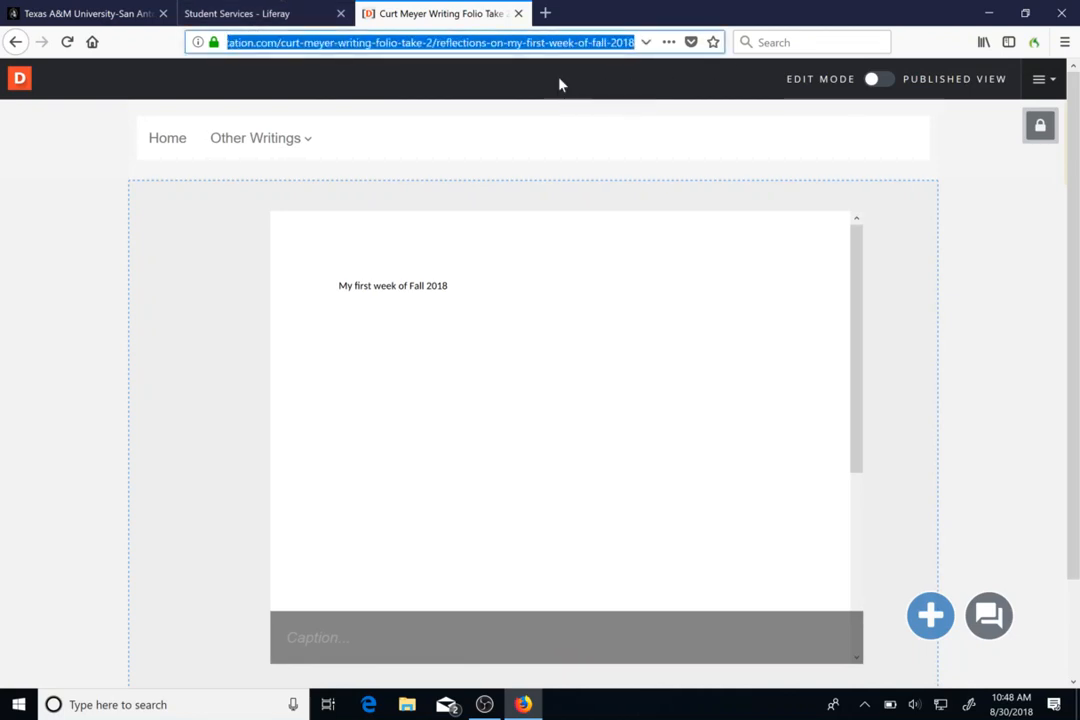
pyautogui.rightClick(556, 43)
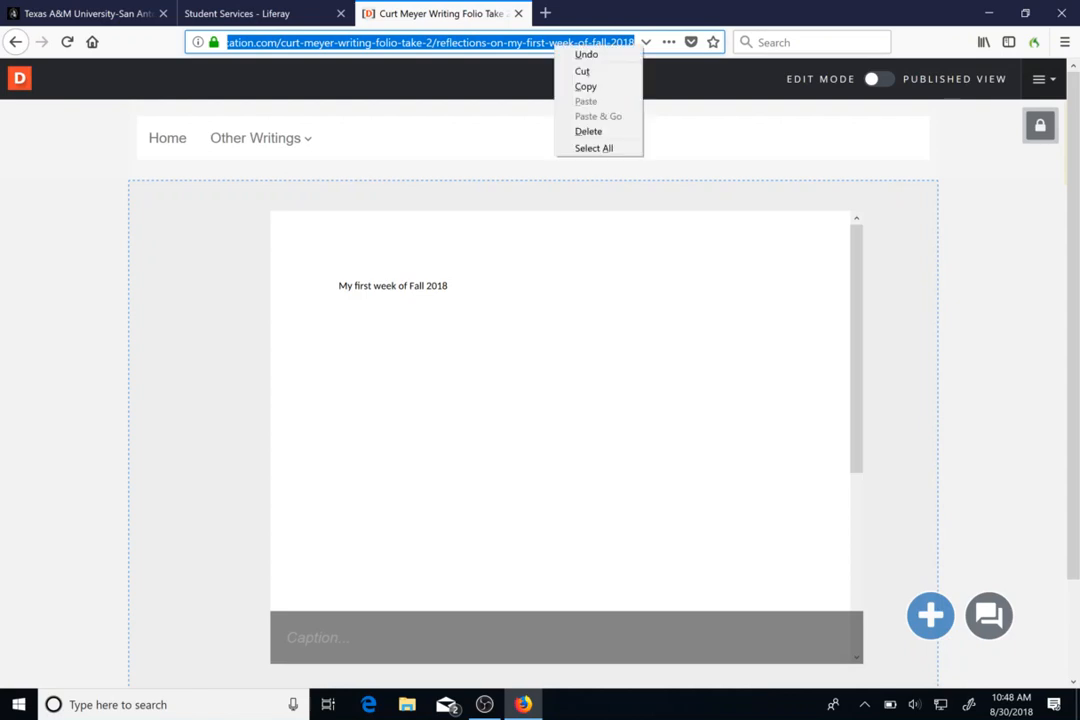
pyautogui.click(580, 88)
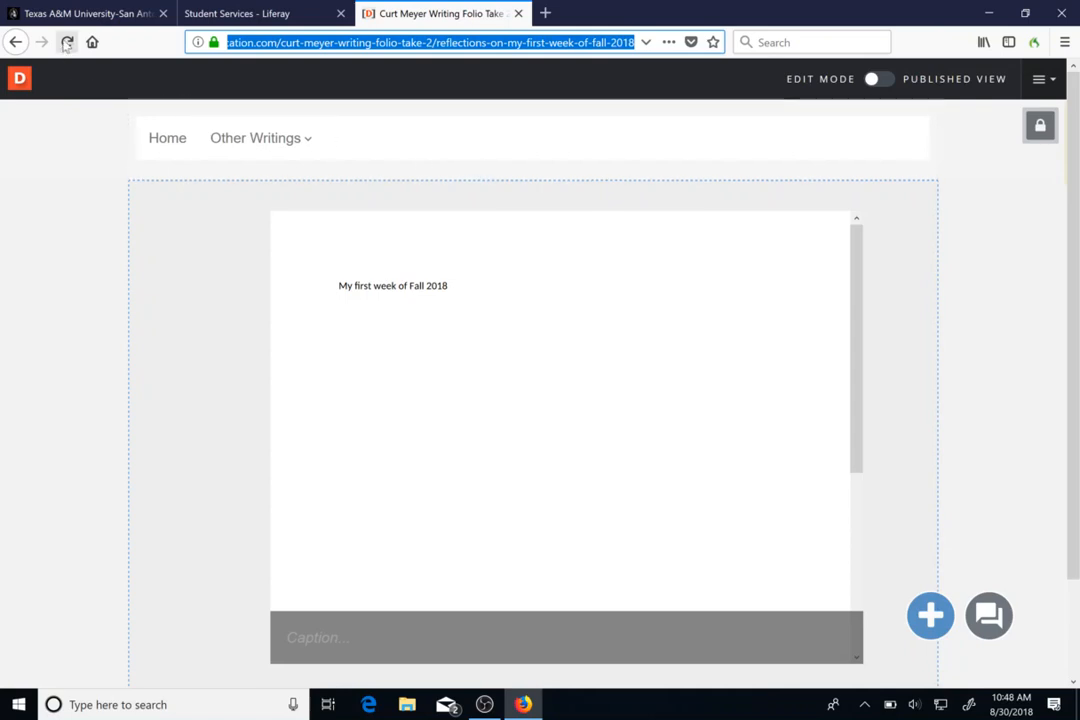
# Switch to Blackboard from the JagWire Student Services page and open the course content of Composition I, ENGL1301_004_201910.
pyautogui.click(212, 13)
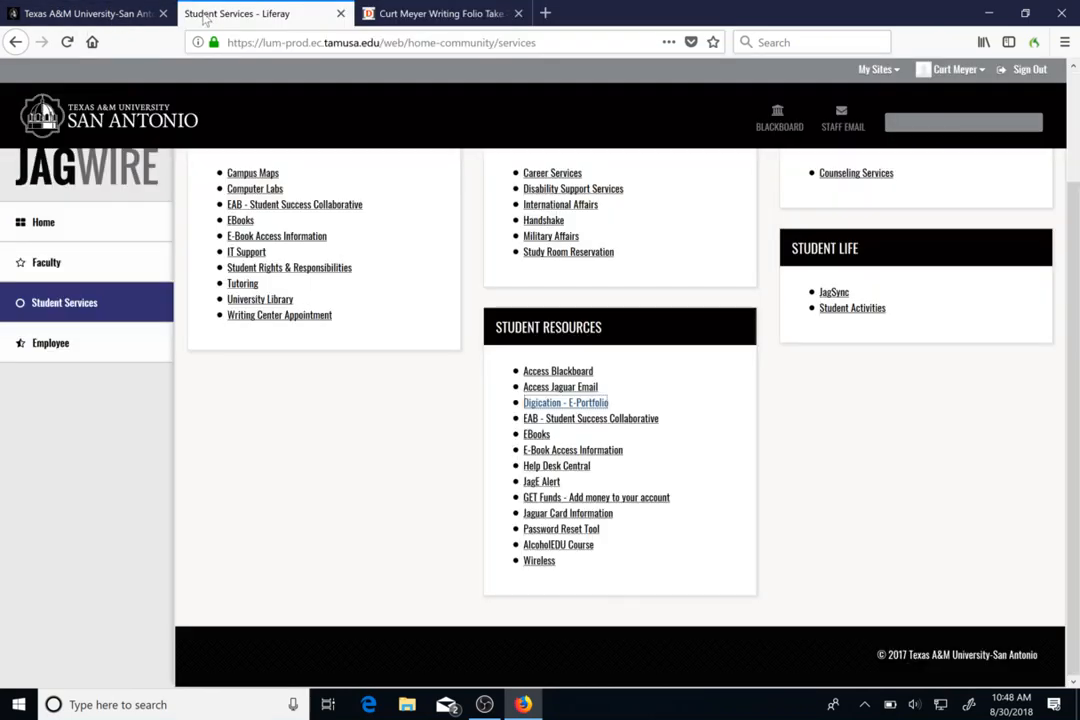
pyautogui.click(778, 130)
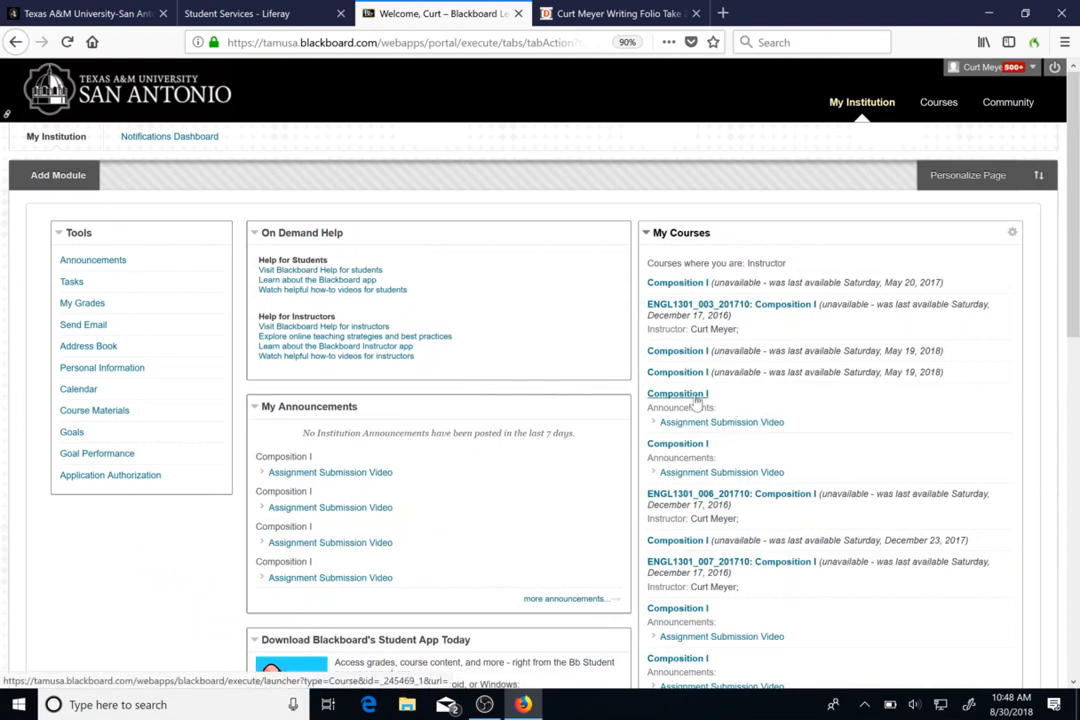
pyautogui.click(697, 397)
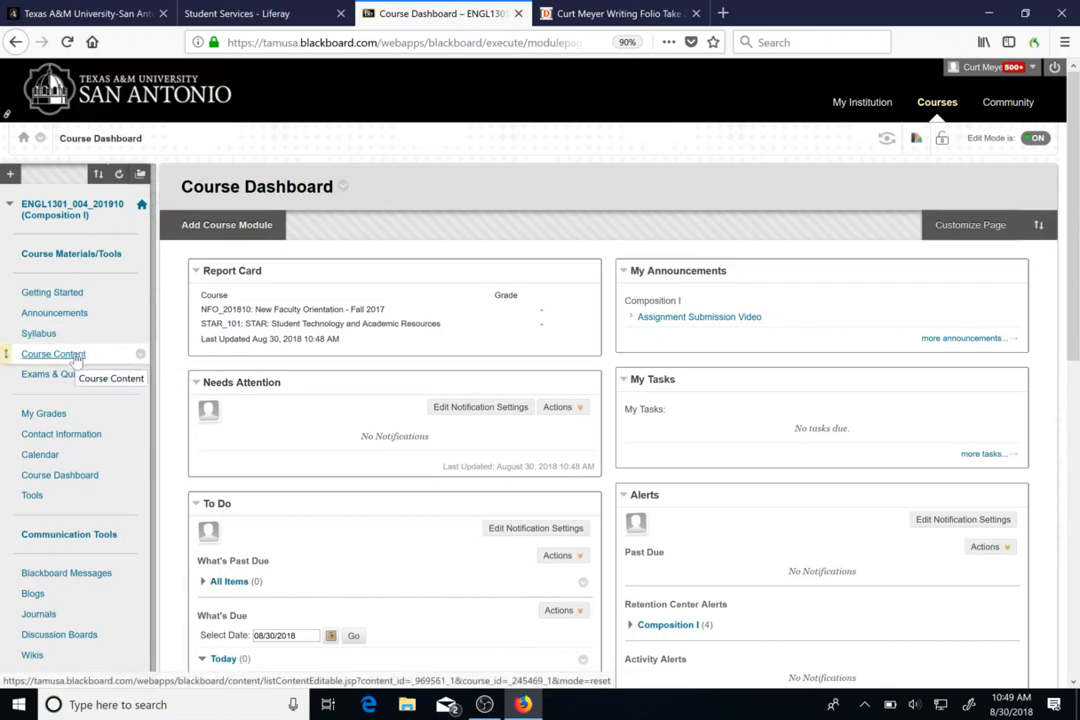
pyautogui.click(74, 358)
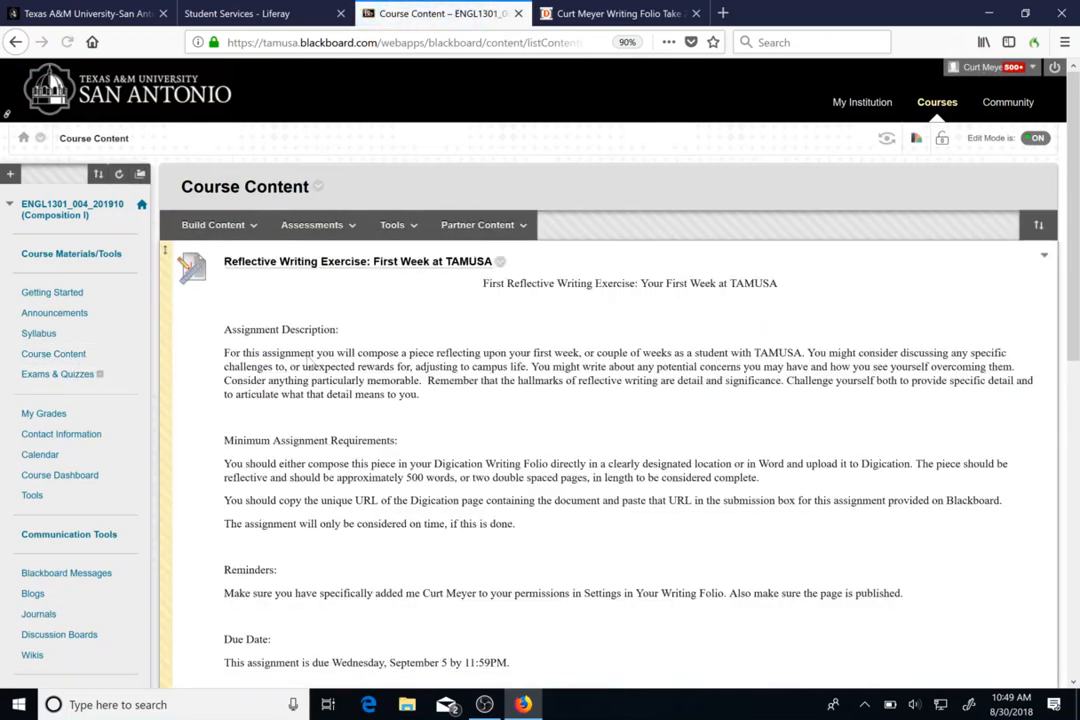
# Open the assignment "Reflective Writing Exercise: First Week at TAMUSA" and paste the copied page URL as its text submission.
pyautogui.scroll(-2, 600, 400)
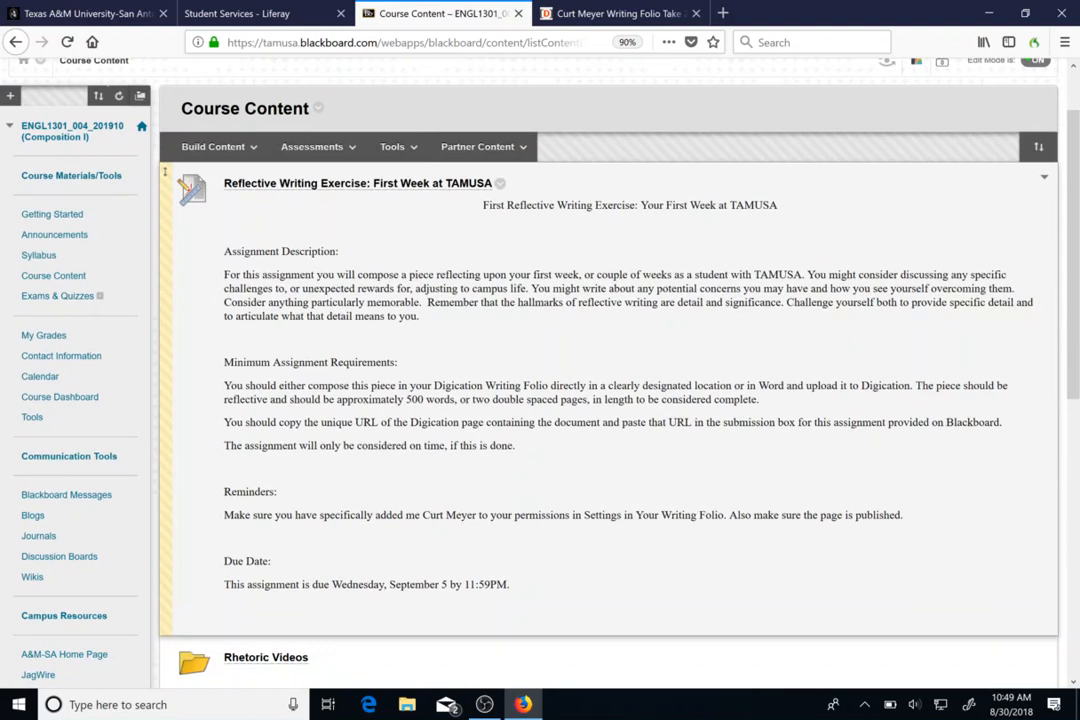
pyautogui.click(369, 190)
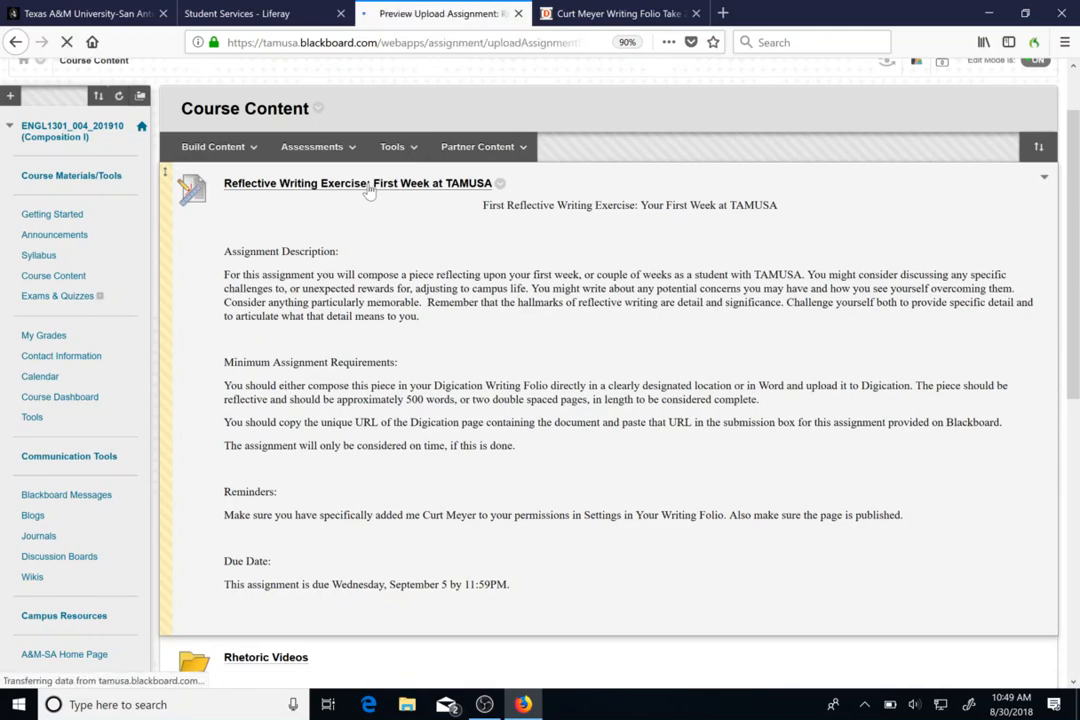
pyautogui.scroll(-4, 480, 360)
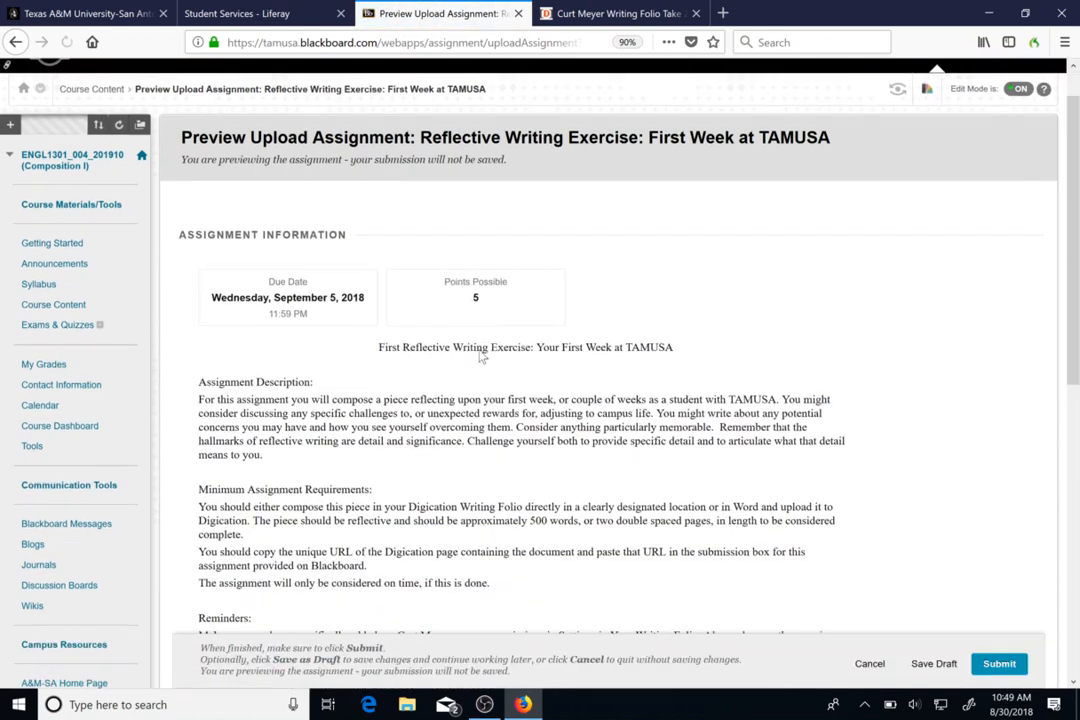
pyautogui.scroll(-4, 453, 352)
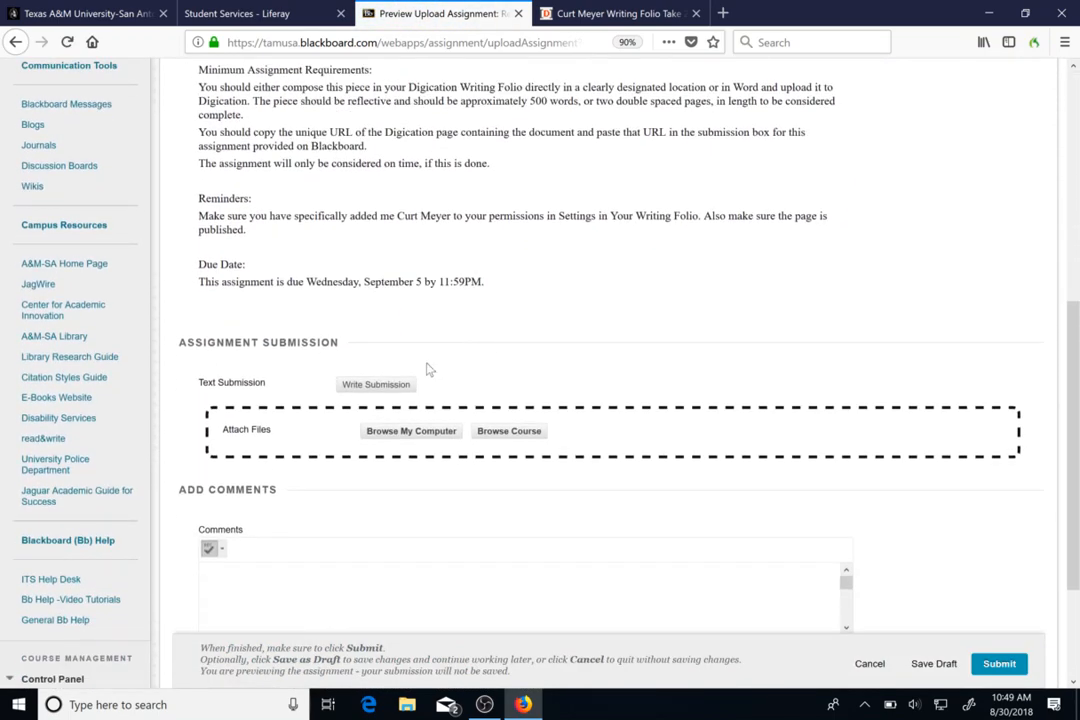
pyautogui.click(382, 389)
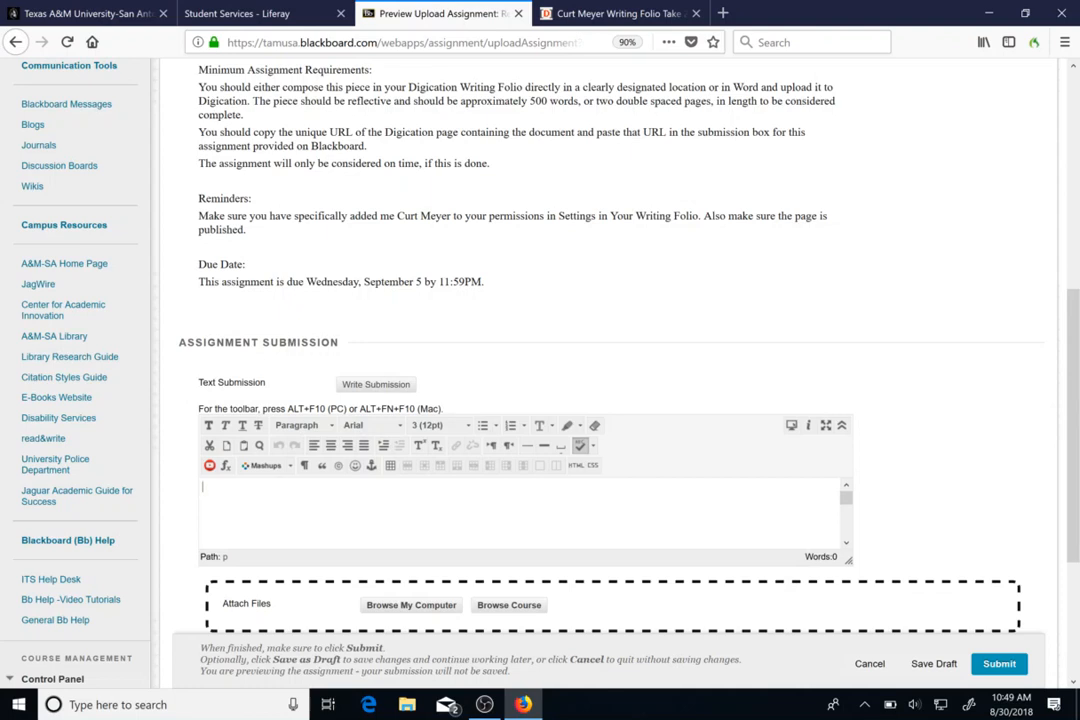
pyautogui.hotkey('ctrl', 'v')
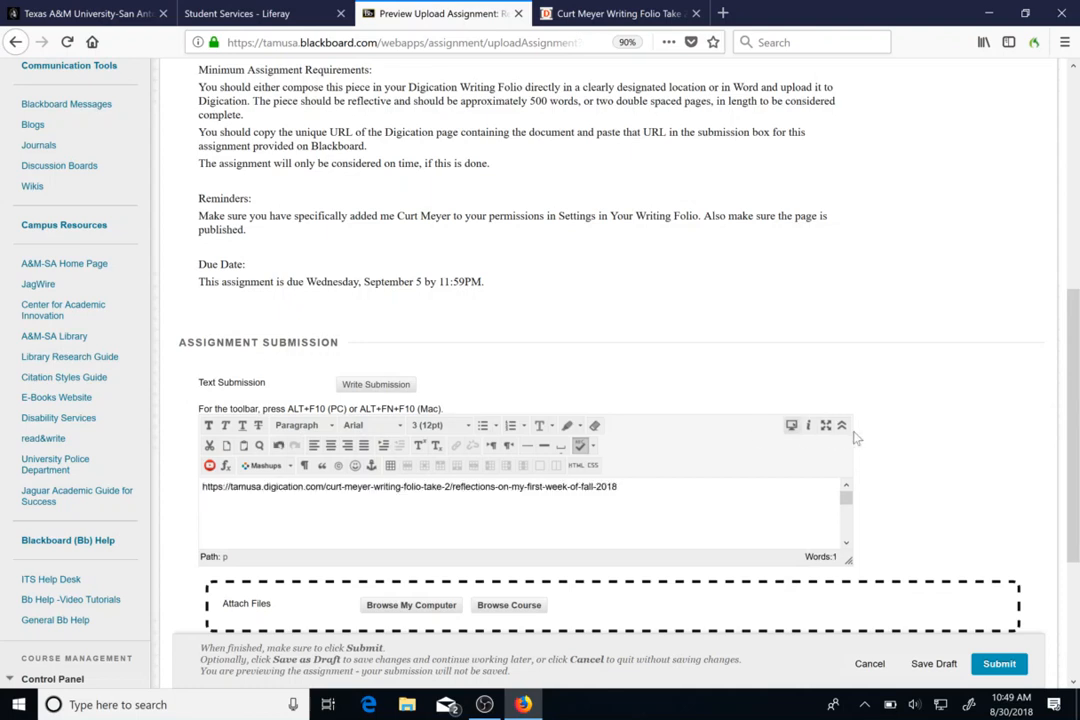
pyautogui.scroll(-3, 961, 394)
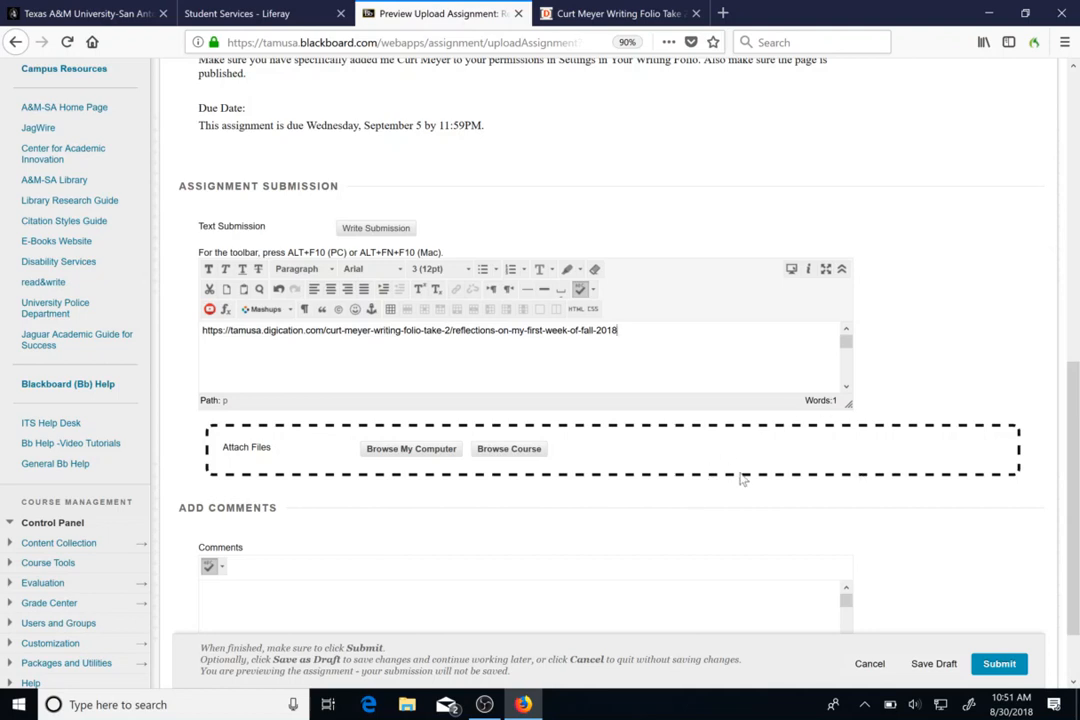
pyautogui.click(484, 704)
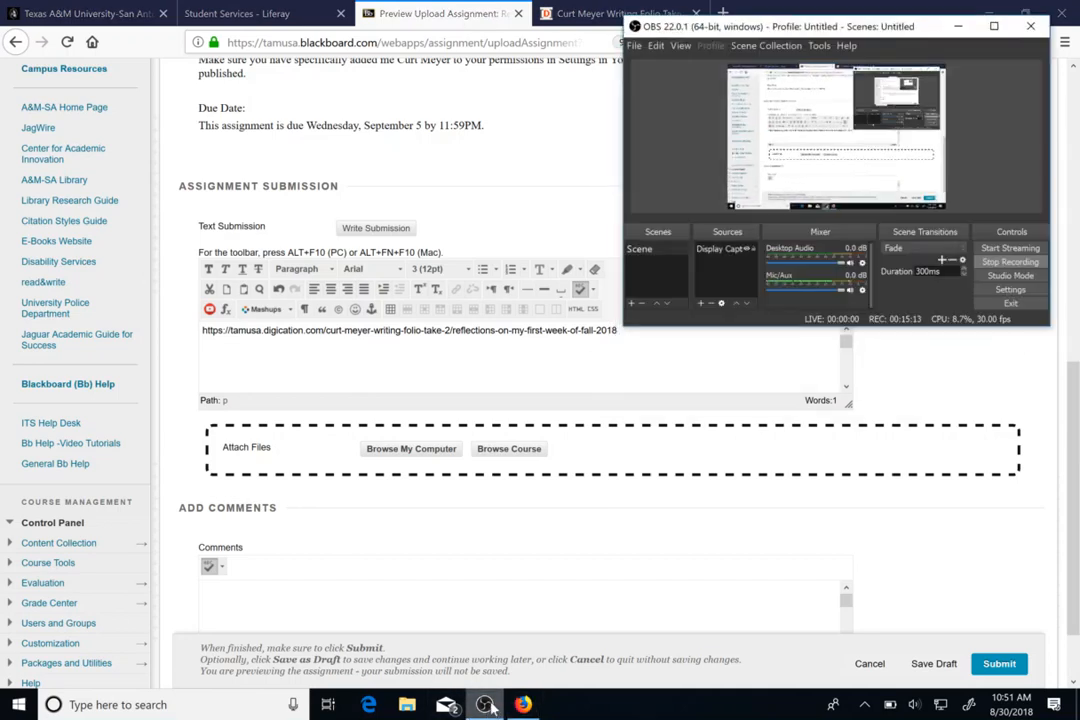